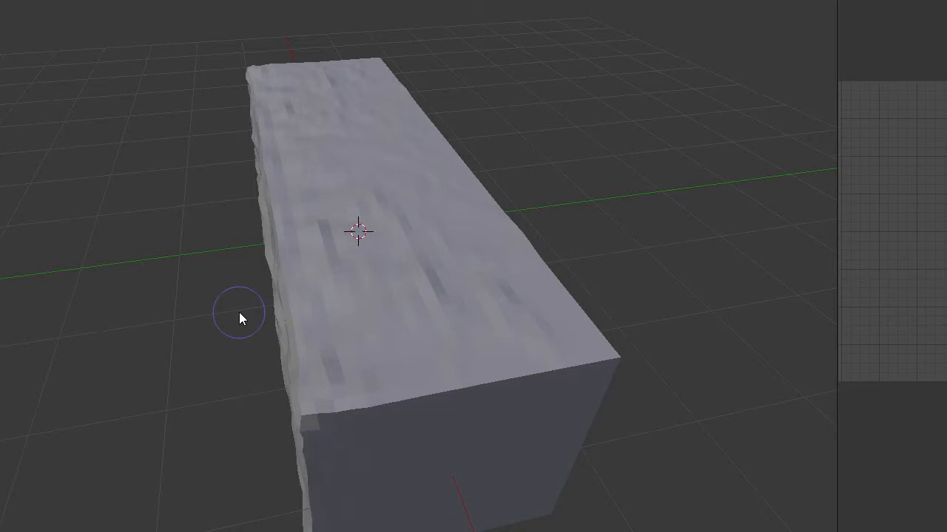
Sculpt shallow rocky texture strokes across the still flat long face of the block
middle_click_drag(238, 313, 332, 310)
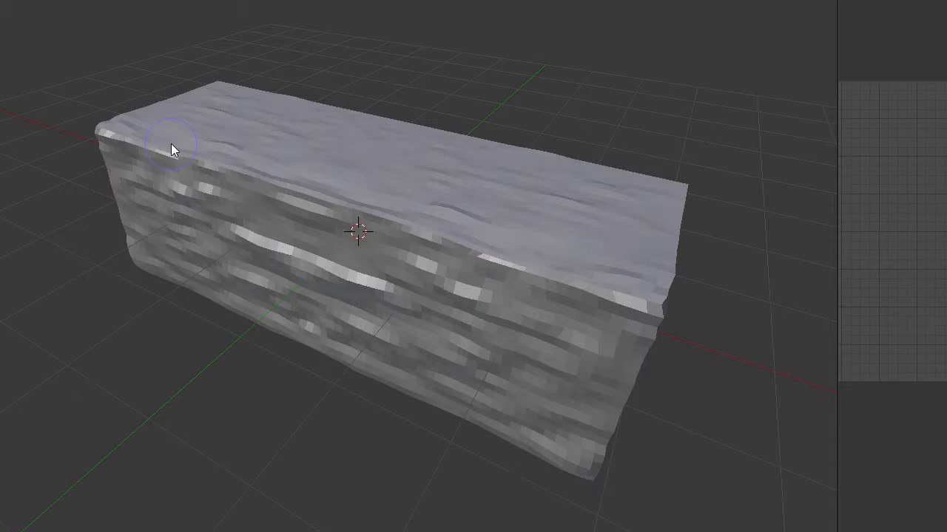
mouse_move(171, 143)
middle_mouse_down()
mouse_move(249, 230)
mouse_move(350, 159)
mouse_move(388, 86)
middle_mouse_up()
middle_click_drag(362, 219, 143, 175)
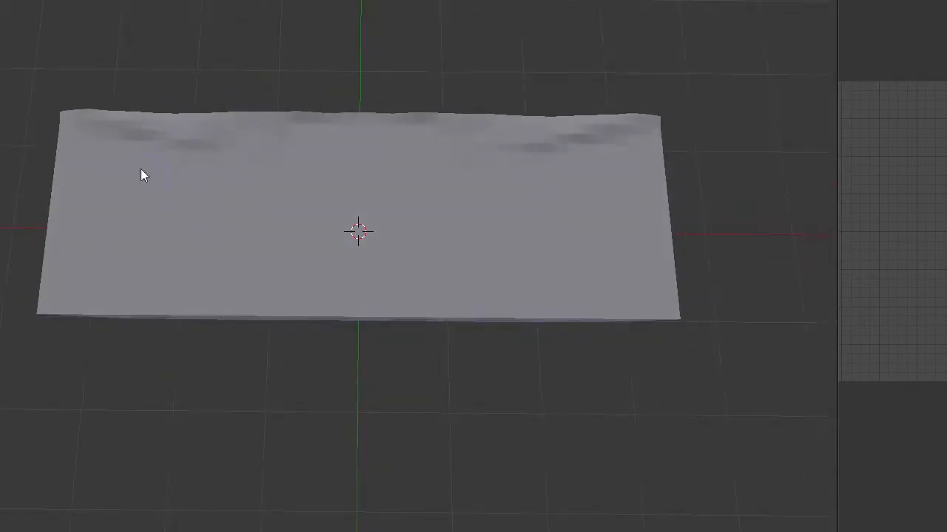
mouse_move(227, 205)
left_mouse_down()
mouse_move(505, 222)
mouse_move(306, 154)
mouse_move(82, 232)
mouse_move(296, 295)
mouse_move(222, 167)
mouse_move(351, 229)
left_mouse_up()
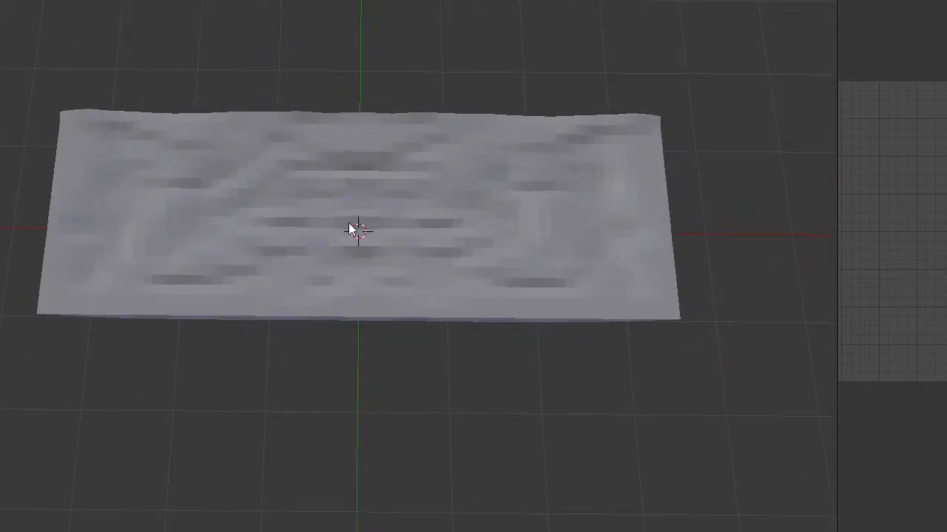
mouse_move(566, 217)
middle_mouse_down()
mouse_move(585, 293)
mouse_move(549, 364)
mouse_move(437, 258)
mouse_move(481, 407)
mouse_move(435, 323)
mouse_move(417, 393)
mouse_move(424, 384)
middle_mouse_up()
Switch to the Grab brush and pull the upper edge and middle of the block's rough side into an uneven shape
left_click(9, 63)
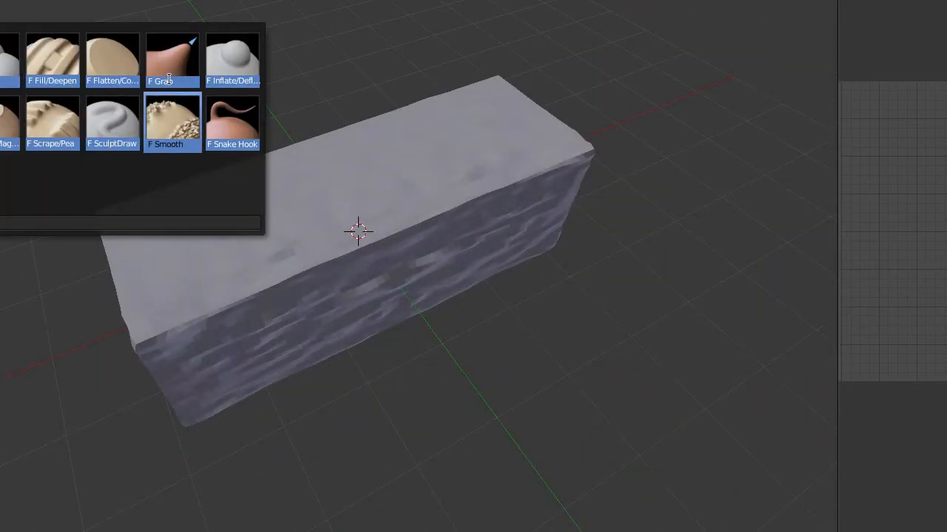
left_click(173, 121)
scroll(337, 209, "up", 5)
scroll(423, 262, "down", 6)
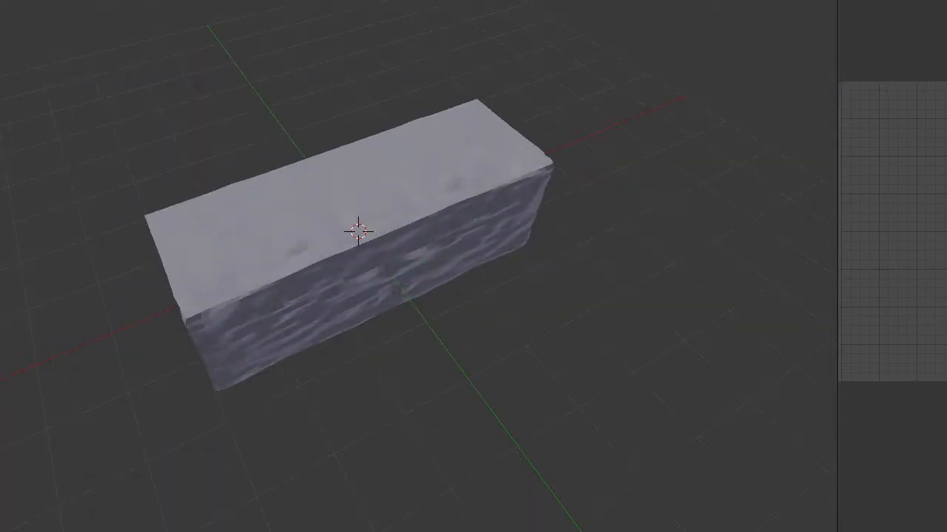
mouse_move(375, 222)
left_mouse_down()
mouse_move(387, 229)
mouse_move(393, 219)
left_mouse_up()
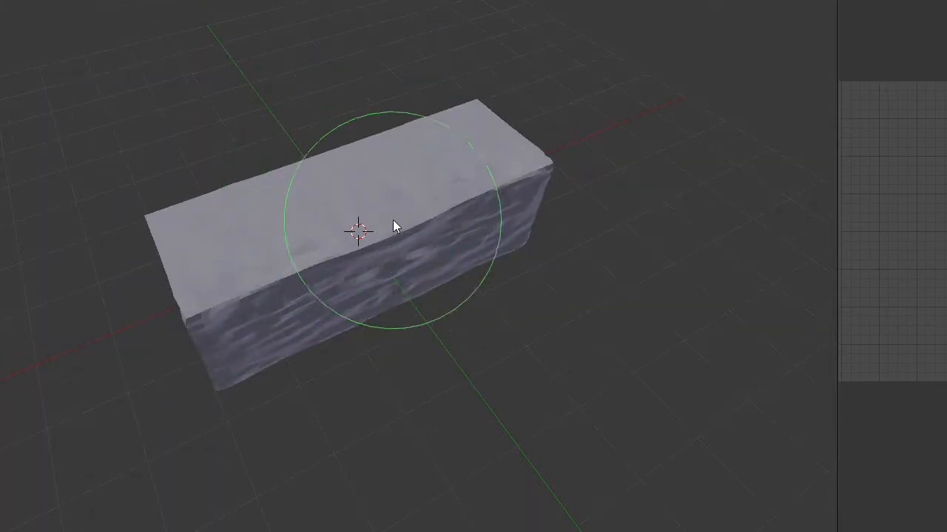
mouse_move(415, 275)
left_mouse_down()
mouse_move(422, 281)
mouse_move(416, 254)
mouse_move(528, 283)
left_mouse_up()
mouse_move(528, 283)
middle_mouse_down()
mouse_move(560, 333)
mouse_move(437, 266)
mouse_move(422, 325)
mouse_move(457, 360)
middle_mouse_up()
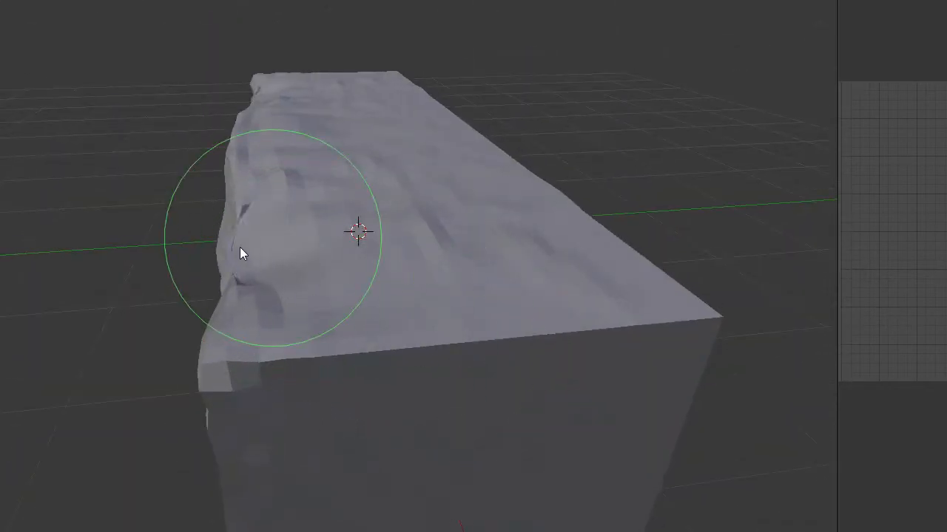
Undo one grab stroke and reshape the middle of the block's rough side with the Grab brush
scroll(236, 259, "down", 5)
mouse_move(238, 260)
middle_mouse_down()
mouse_move(308, 283)
mouse_move(349, 255)
middle_mouse_up()
mouse_move(349, 256)
left_mouse_down()
mouse_move(331, 265)
mouse_move(331, 255)
mouse_move(313, 276)
left_mouse_up()
key("ctrl+z")
mouse_move(314, 236)
left_mouse_down()
mouse_move(303, 233)
mouse_move(331, 210)
left_mouse_up()
middle_click_drag(362, 256, 427, 220)
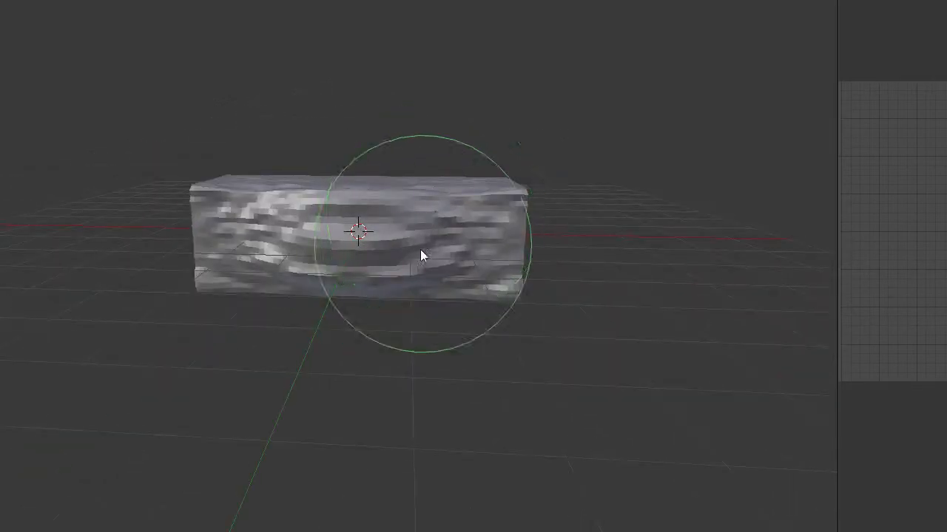
scroll(416, 268, "up", 4)
scroll(419, 285, "down", 4)
scroll(410, 284, "up", 1)
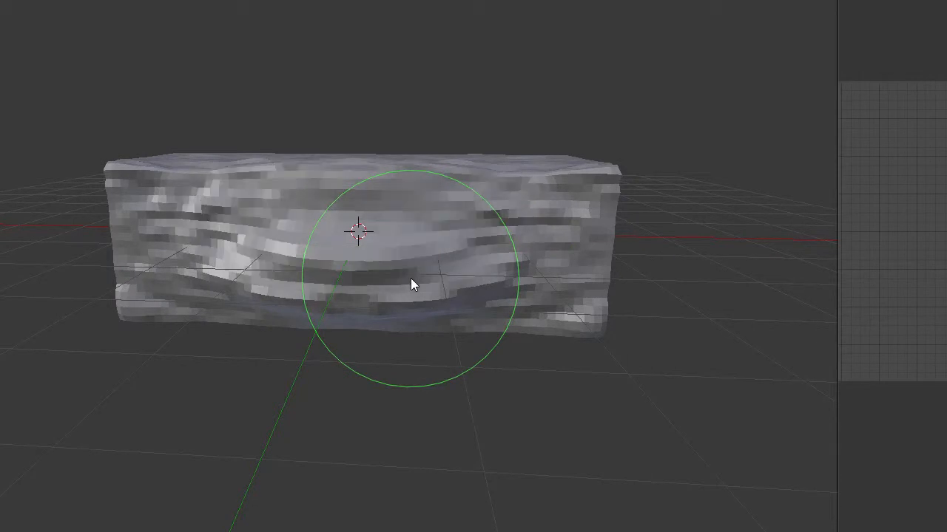
Switch to Edit Mode and circle-select a round patch of vertices in the middle of the rough side
left_click(9, 531)
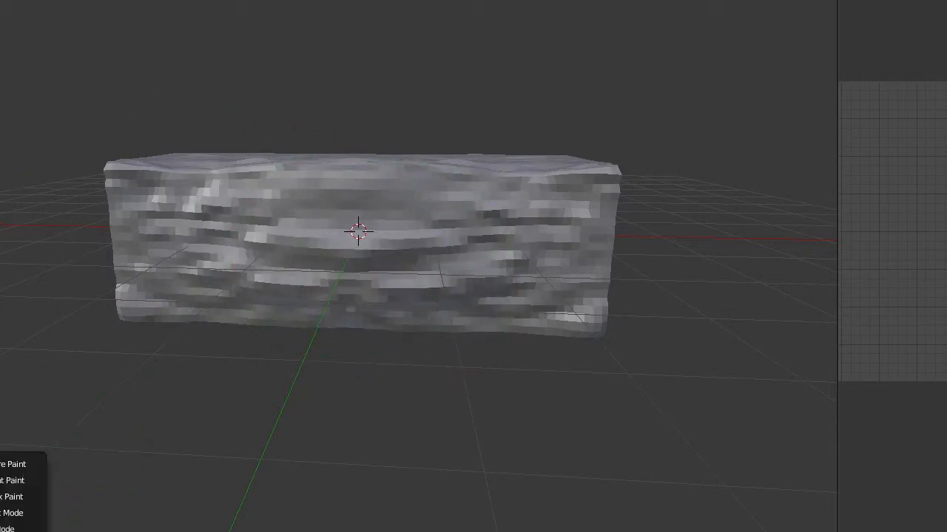
left_click(16, 529)
key("a")
key("v")
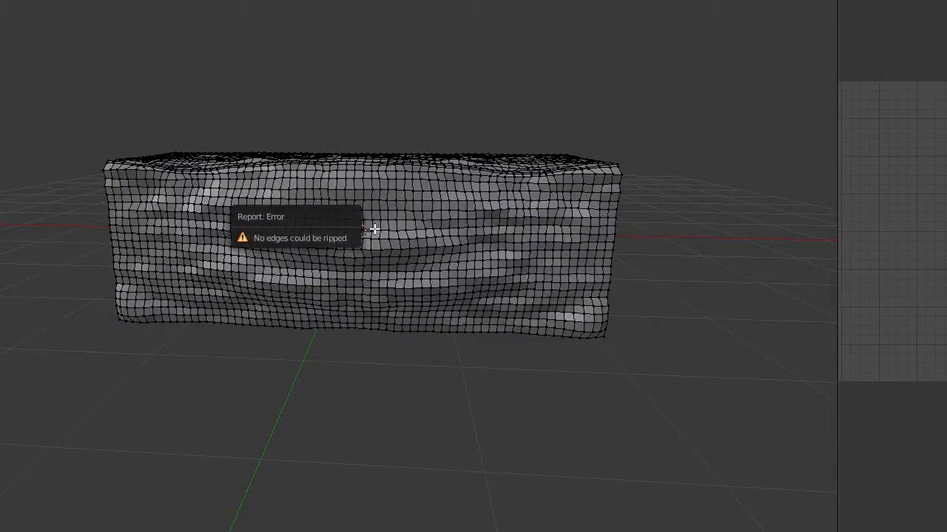
key("c")
left_click_drag(359, 232, 342, 245)
key("Escape")
middle_click_drag(562, 291, 469, 321)
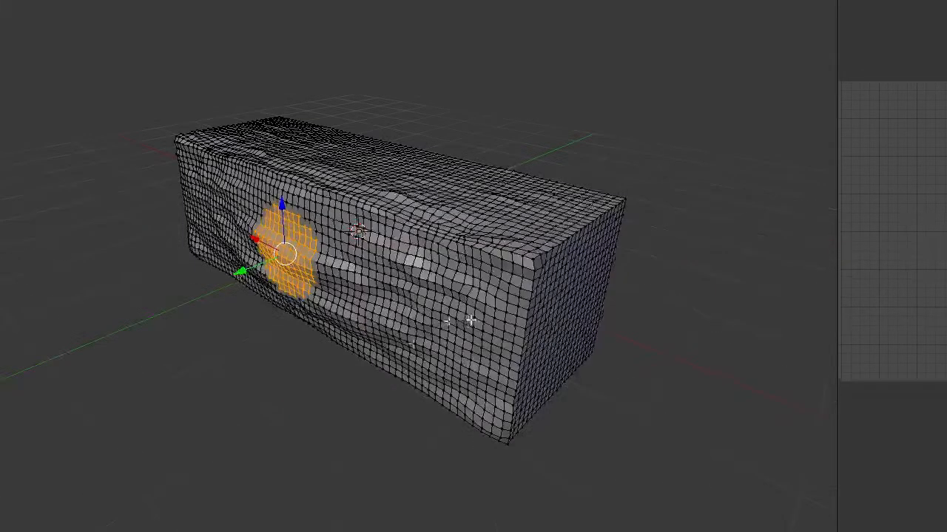
Enable proportional editing and try pulling the selected patch outward along the Y axis
left_click(271, 531)
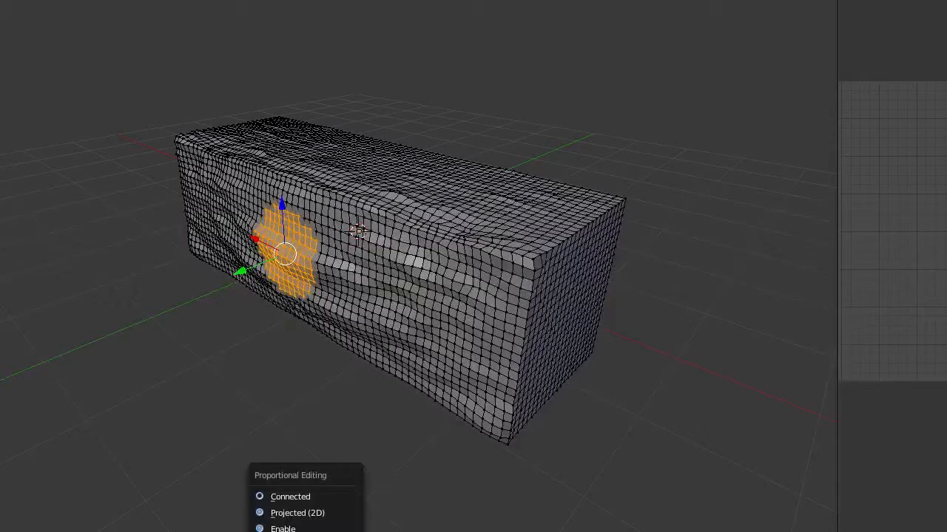
left_click(306, 525)
mouse_move(241, 272)
left_mouse_down()
mouse_move(185, 296)
mouse_move(235, 274)
mouse_move(190, 289)
mouse_move(227, 281)
left_mouse_up()
scroll(213, 281, "down", 8)
scroll(193, 292, "up", 5)
key("ctrl+z")
Set the proportional editing falloff to Random and pull the selected patch outward with a wide influence area
left_click(332, 530)
left_click(342, 445)
scroll(214, 287, "up", 3)
scroll(197, 288, "down", 2)
scroll(216, 287, "down", 1)
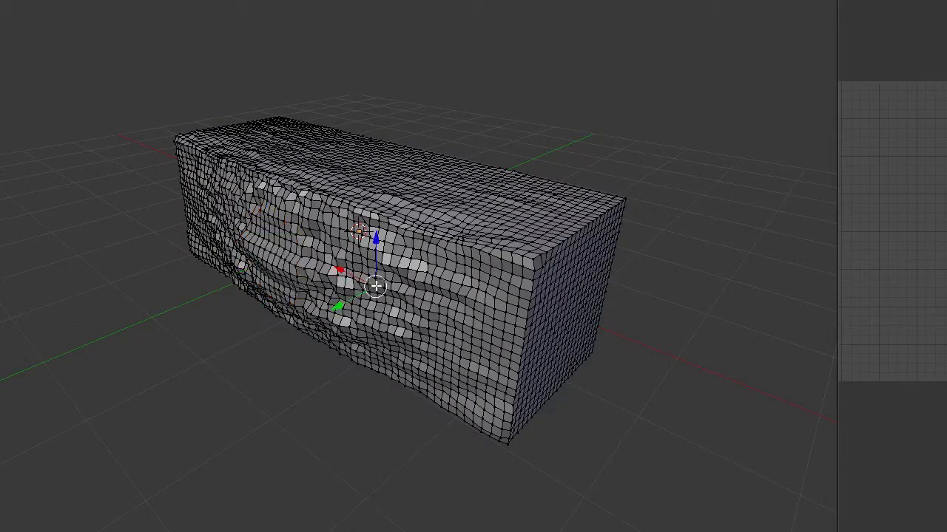
middle_click_drag(228, 281, 437, 297)
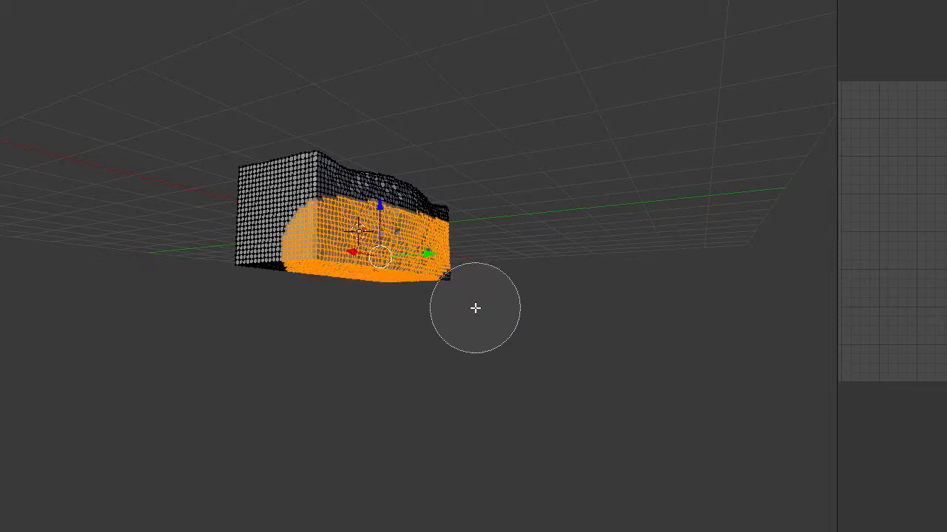
middle_click_drag(475, 309, 392, 255)
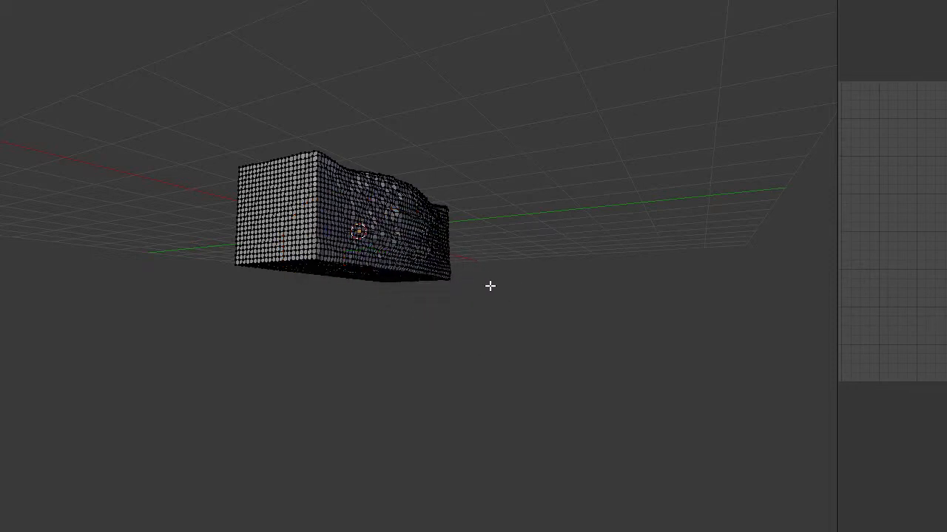
middle_click_drag(490, 285, 411, 323)
key("KP_3")
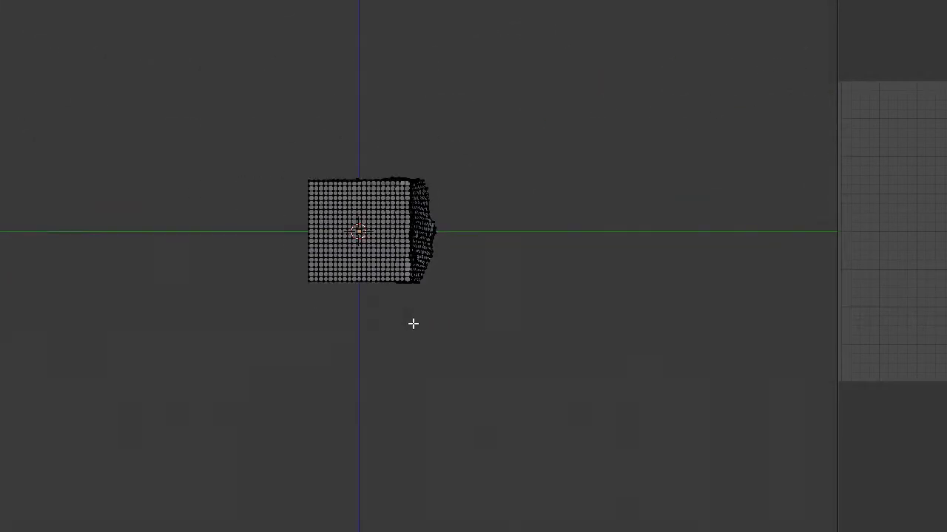
key("KP_7")
key("KP_1")
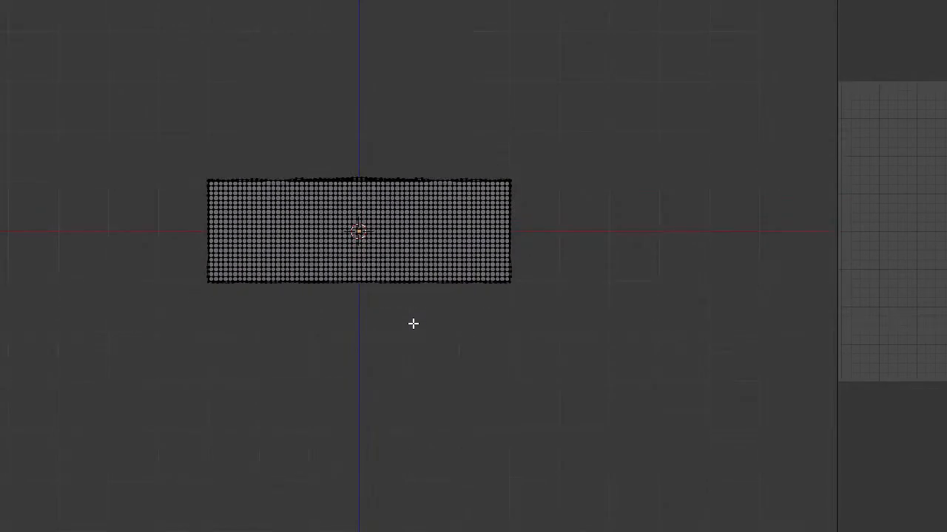
key("KP_3")
key("KP_1")
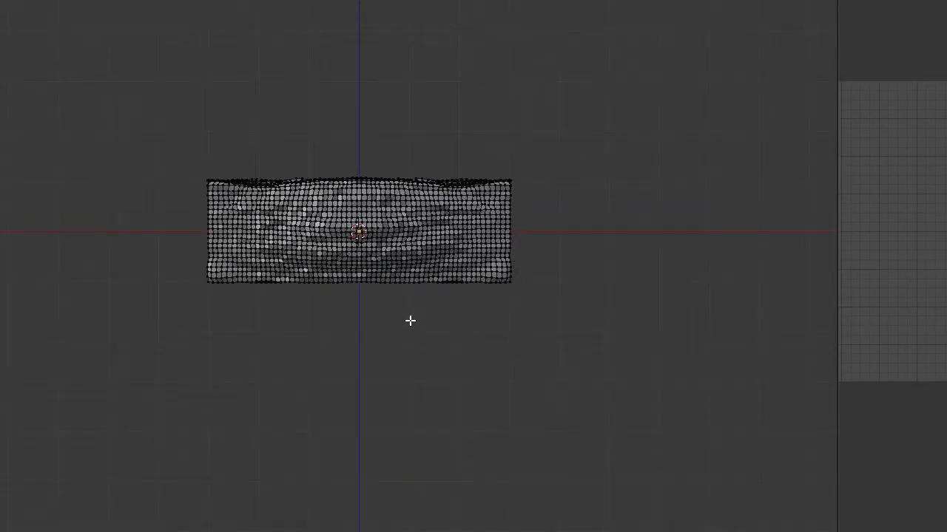
scroll(342, 253, "up", 5)
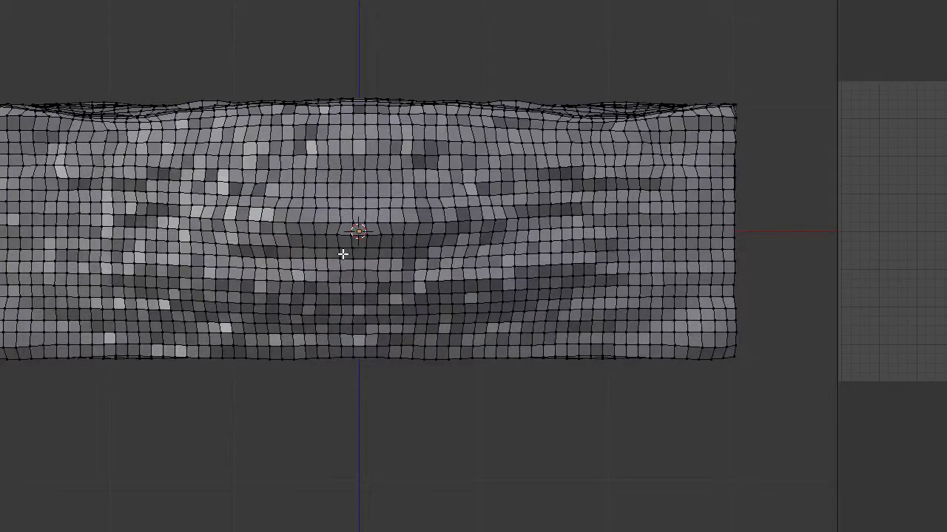
key("c")
left_click_drag(15, 347, 807, 359)
right_click(374, 399)
mouse_move(374, 400)
middle_mouse_down()
mouse_move(433, 428)
mouse_move(414, 425)
middle_mouse_up()
key("KP_1")
key("KP_3")
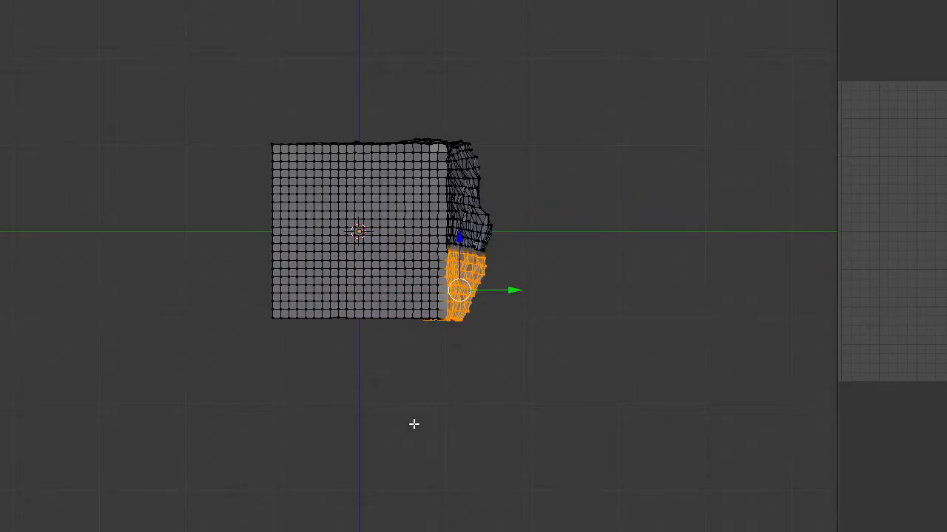
Clear the selection and circle-select a narrow strip of vertices along the full lower edge of the rough side
key("KP_1")
key("a")
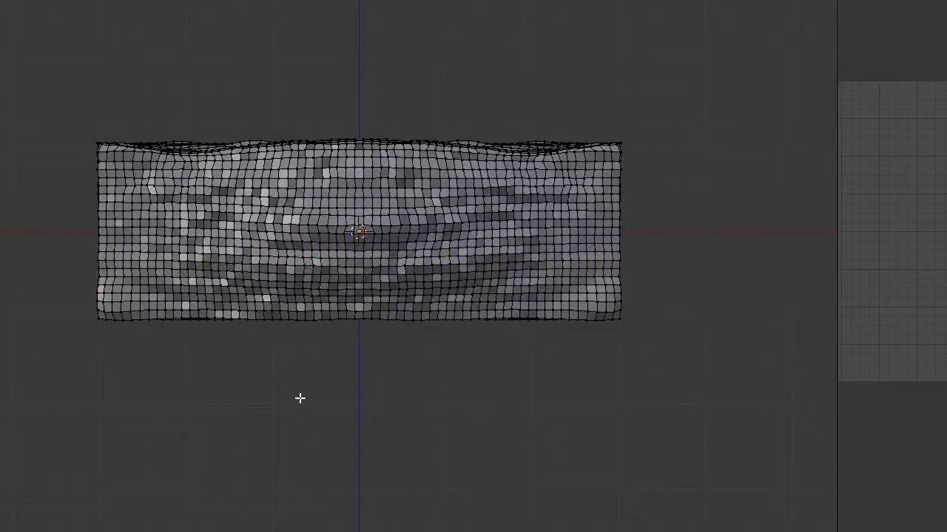
key("c")
mouse_move(115, 325)
left_mouse_down()
mouse_move(106, 370)
mouse_move(663, 387)
left_mouse_up()
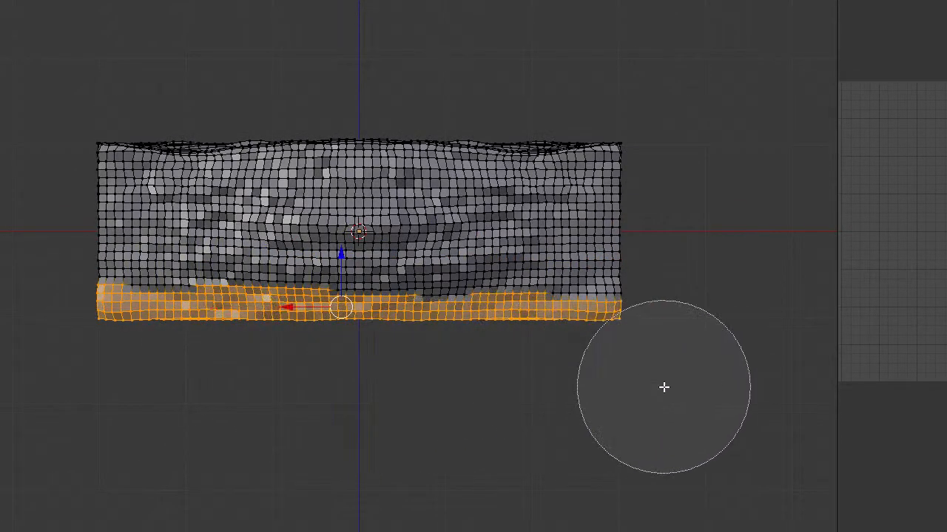
right_click(381, 430)
middle_click_drag(381, 430, 478, 414)
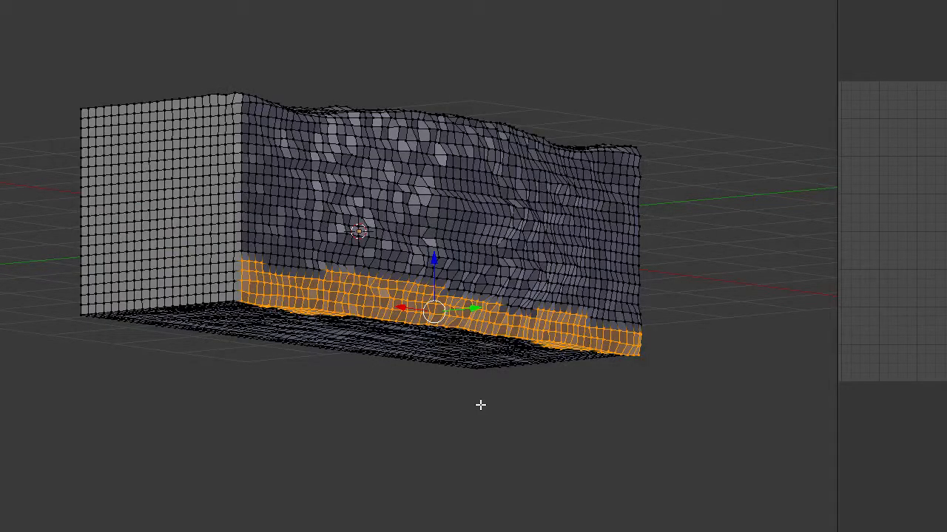
scroll(345, 386, "up", 4)
scroll(345, 386, "down", 3)
middle_click_drag(345, 386, 375, 401)
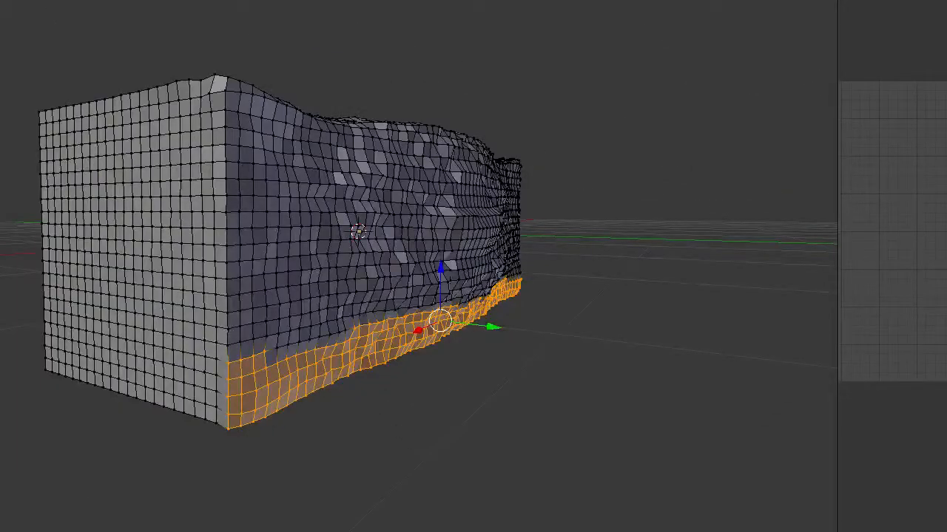
Set the proportional falloff to Root and move the lower strip inward along the Y axis with a widened influence area
key("alt+o")
key("shift+o")
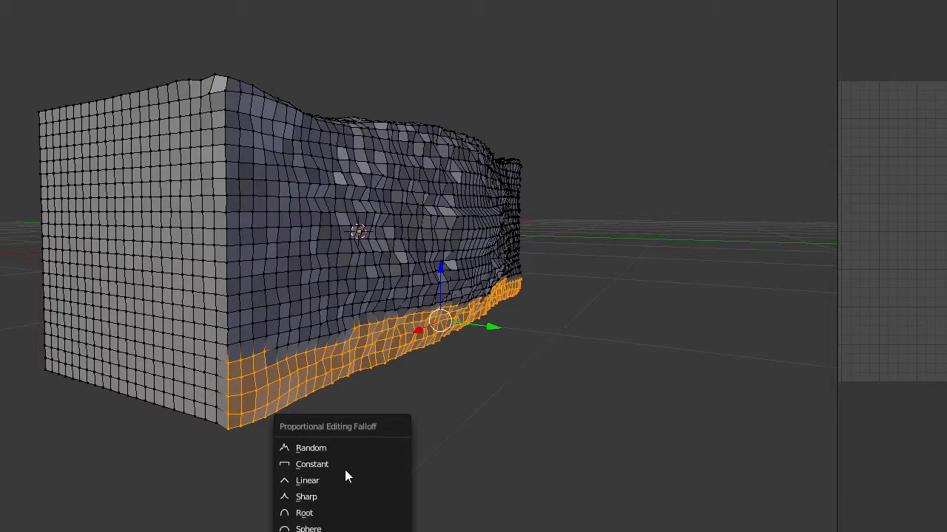
left_click(374, 511)
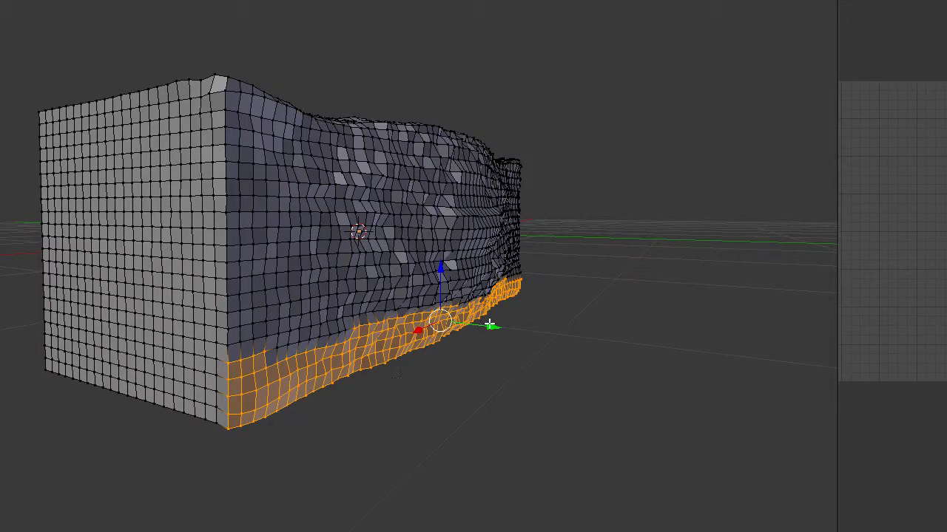
key("g")
key("y")
scroll(446, 329, "down", 8)
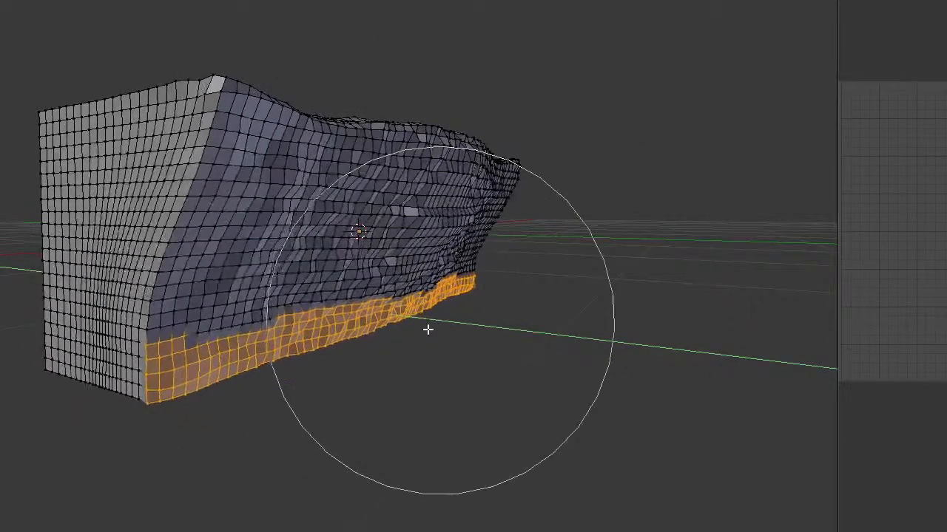
left_click(427, 332)
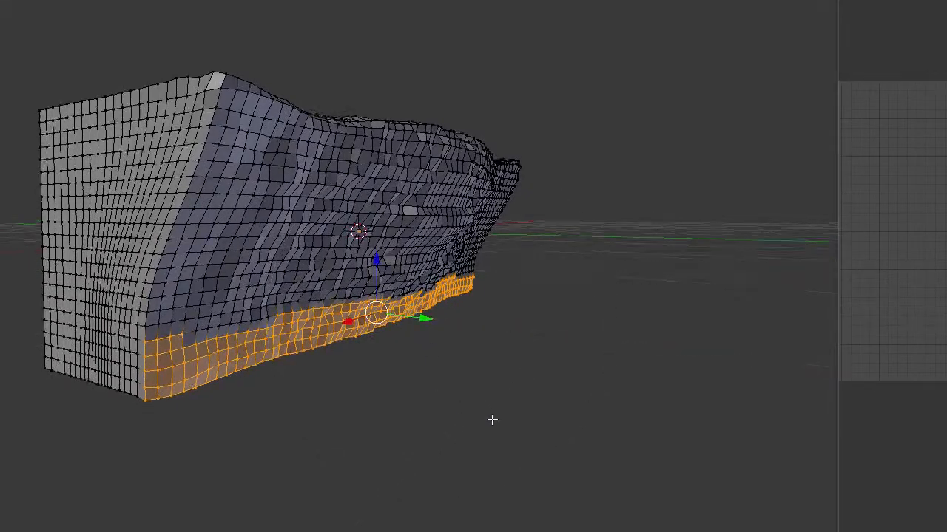
Align the view squarely to the rough side, select the whole mesh and UV-map it to fill the UV space
middle_click_drag(492, 419, 393, 406)
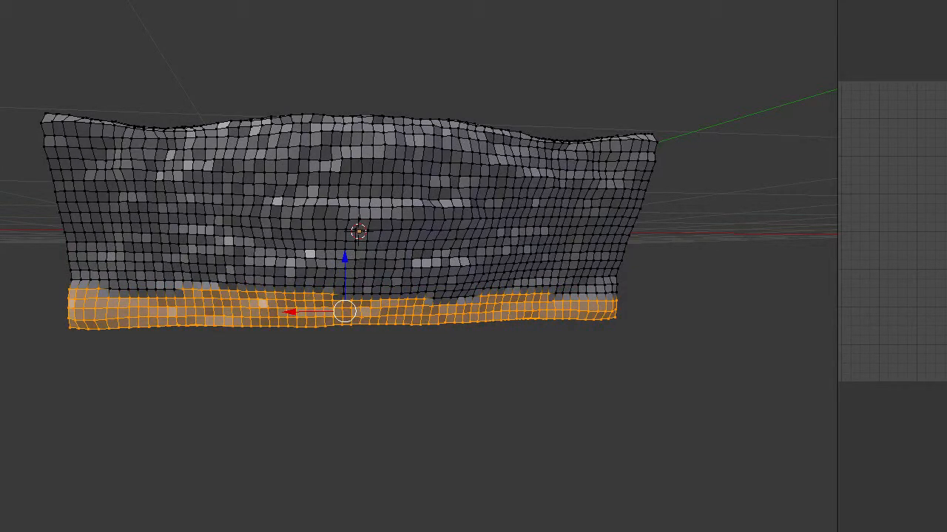
mouse_move(34, 198)
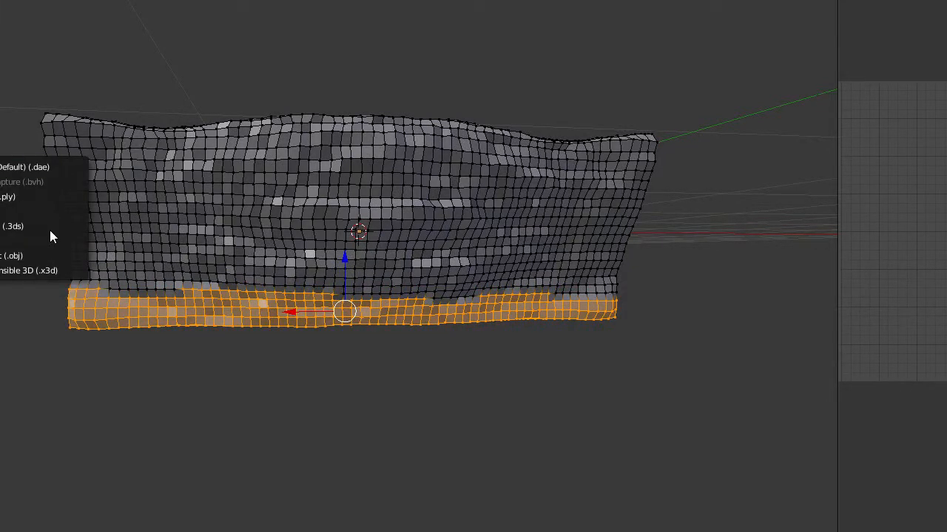
key("KP_1")
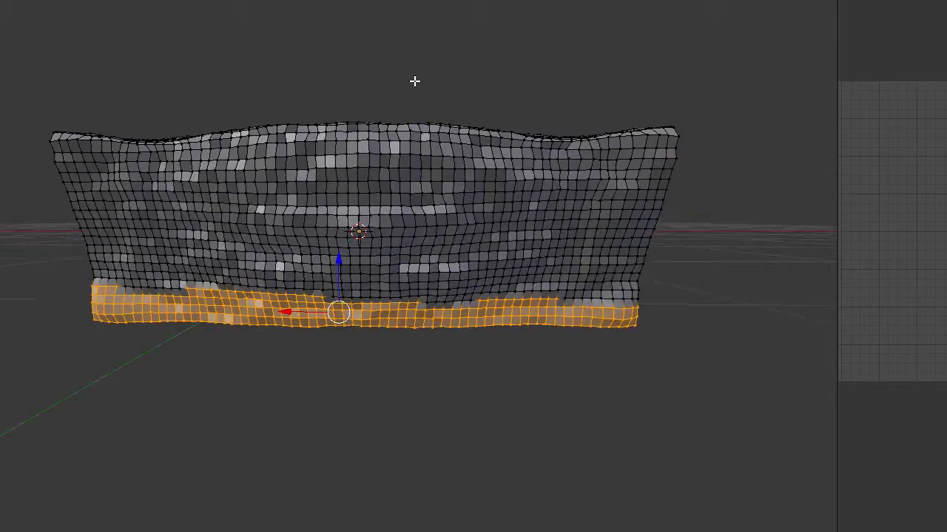
key("KP_7")
key("ctrl+KP_3")
key("KP_1")
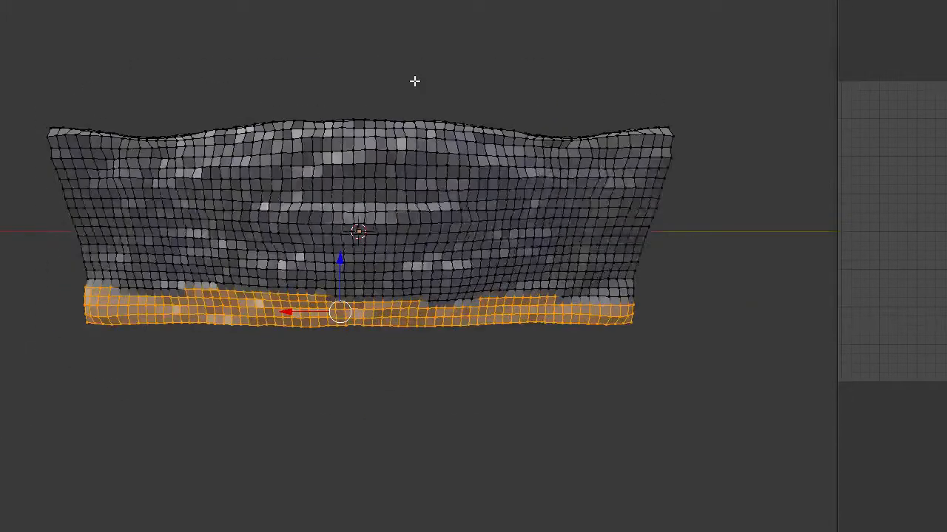
key("a")
key("a")
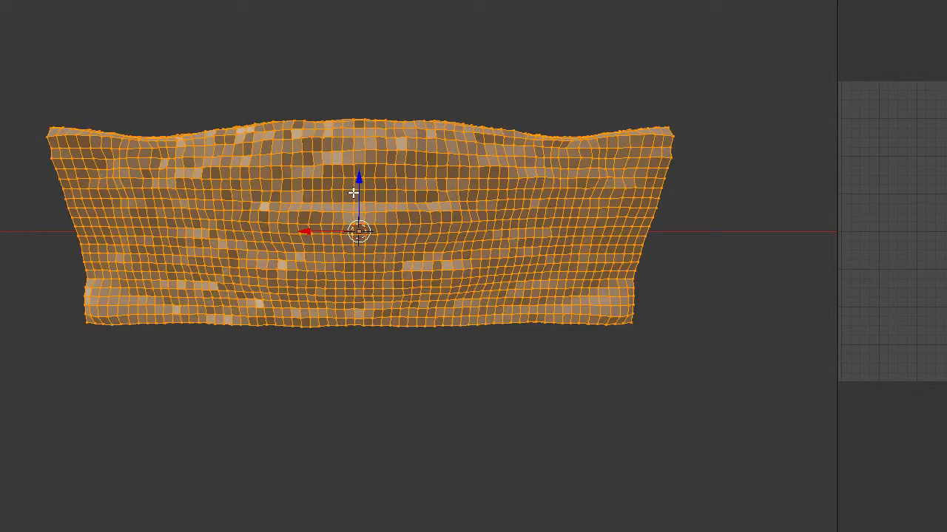
key("u")
left_click(343, 130)
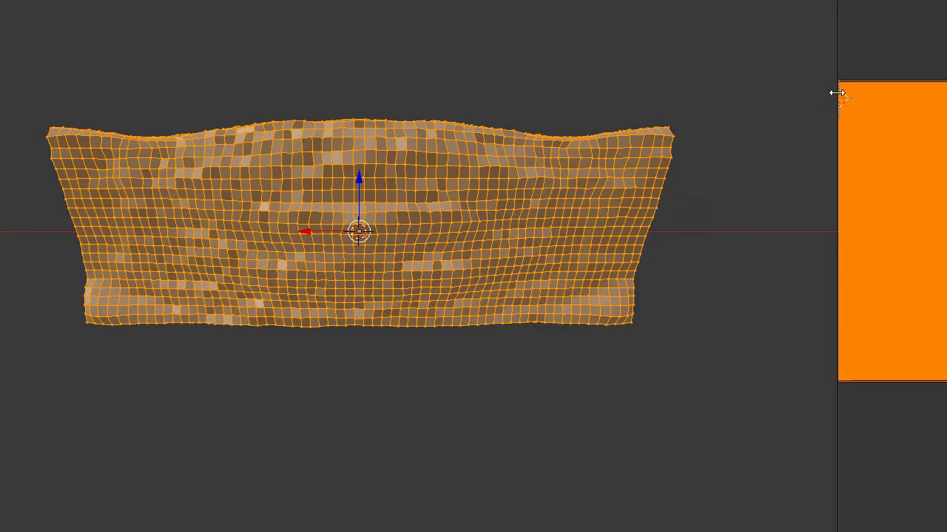
Widen the UV editor and remap the whole mesh with Cube Projection
left_click_drag(837, 93, 521, 119)
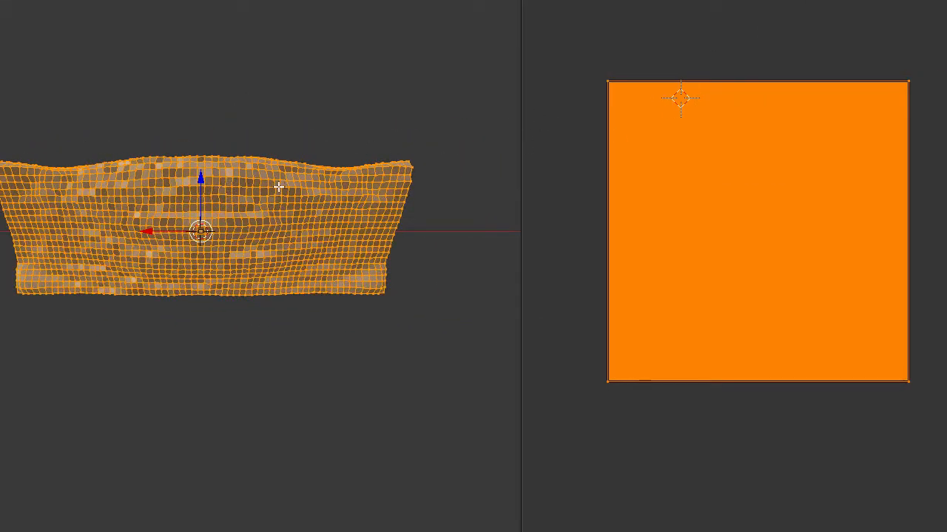
key("u")
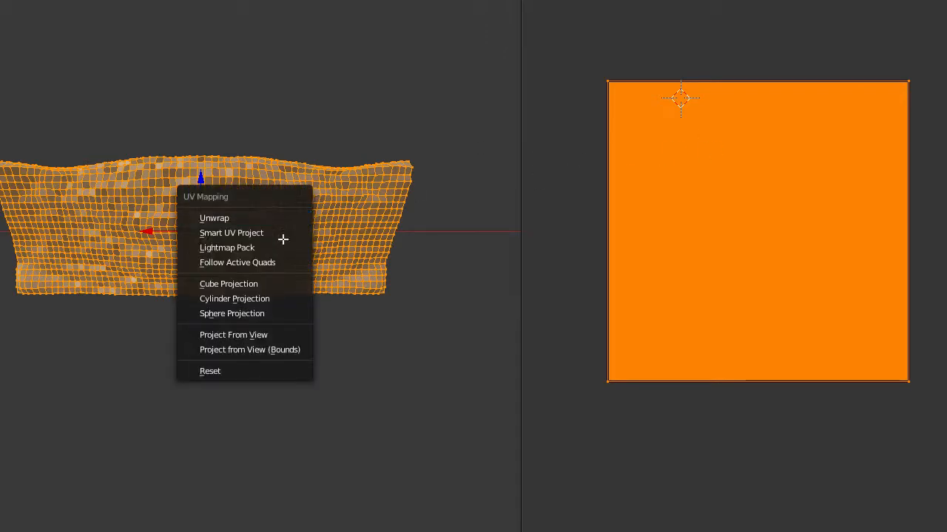
left_click(279, 286)
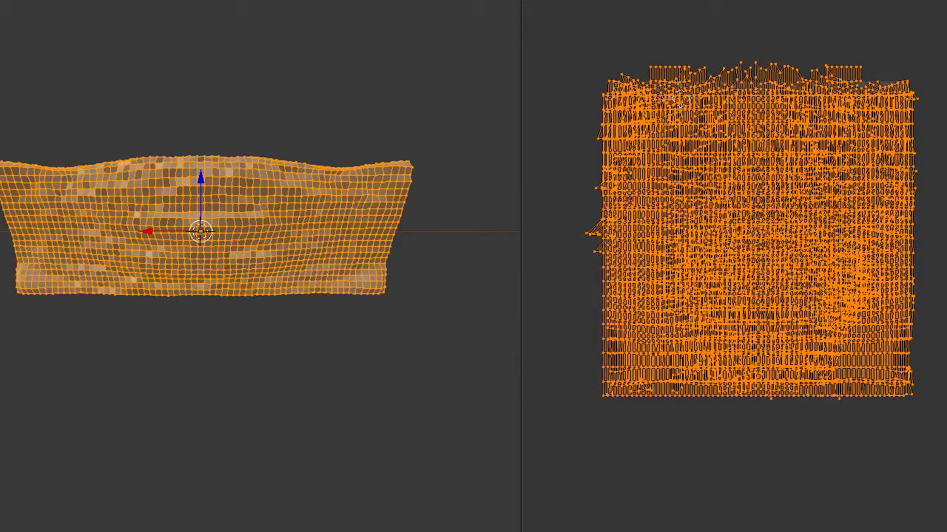
Export the mesh in Wavefront OBJ format over the existing demo_cube.obj file
mouse_move(0, 167)
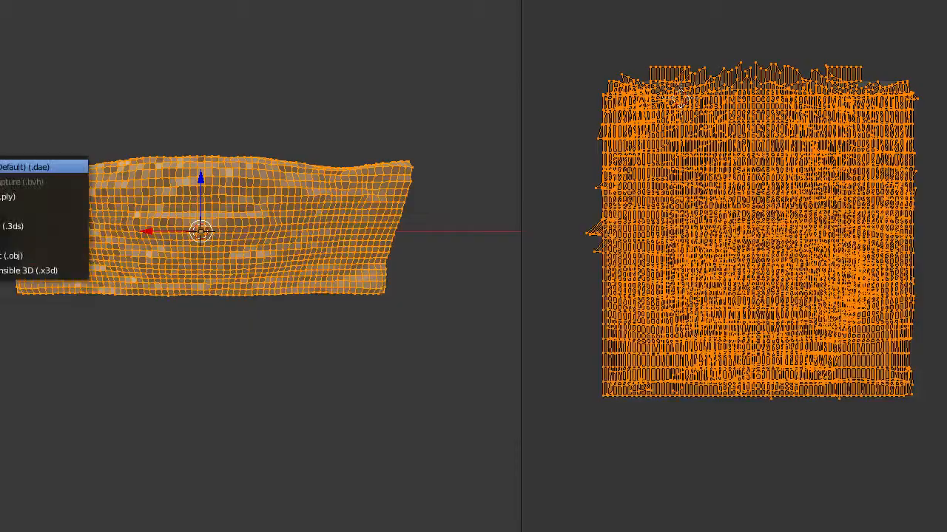
left_click(32, 255)
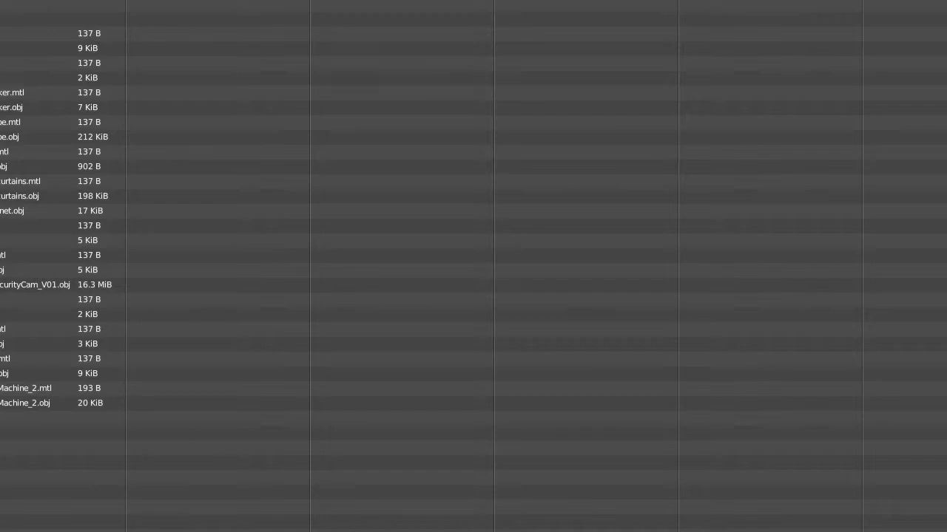
double_click(11, 136)
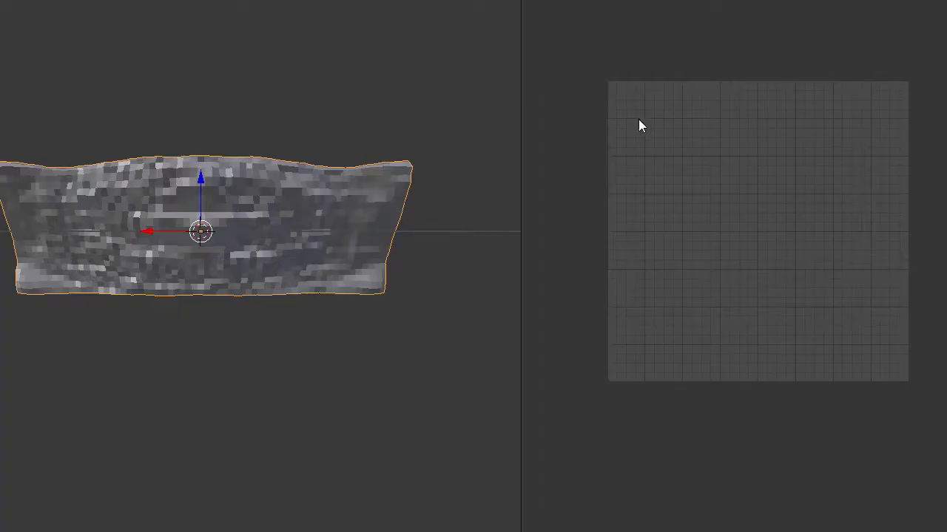
scroll(424, 222, "up", 1)
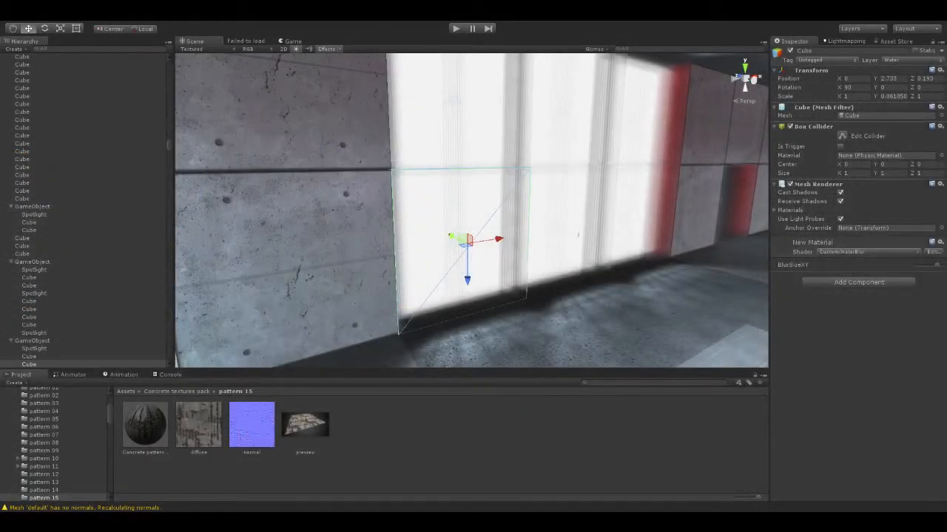
Switch to Unity, show the root Assets folder and examine the corridor floor and its edge by the gap
right_click_drag(532, 196, 210, 375)
left_click(133, 397)
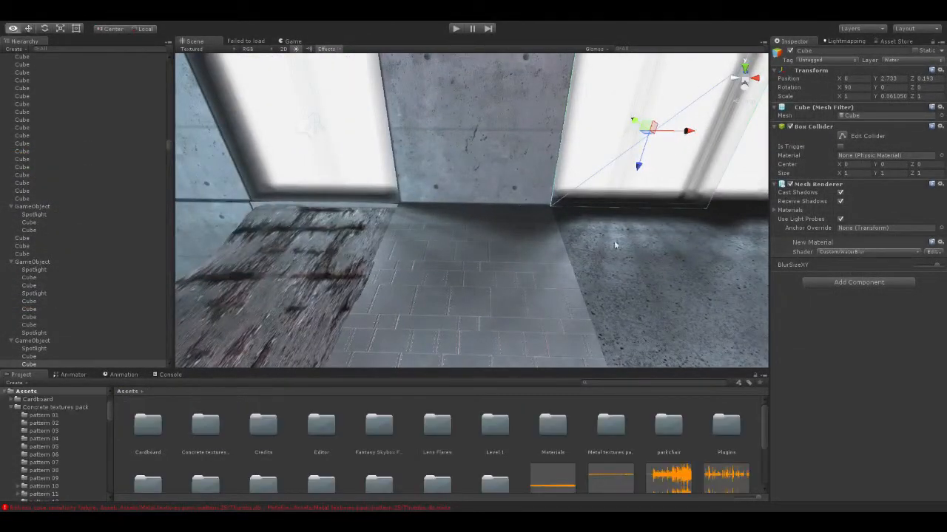
right_click_drag(614, 239, 803, 228)
left_click(461, 267)
left_click(621, 262)
right_click_drag(620, 262, 413, 355)
left_click(624, 303)
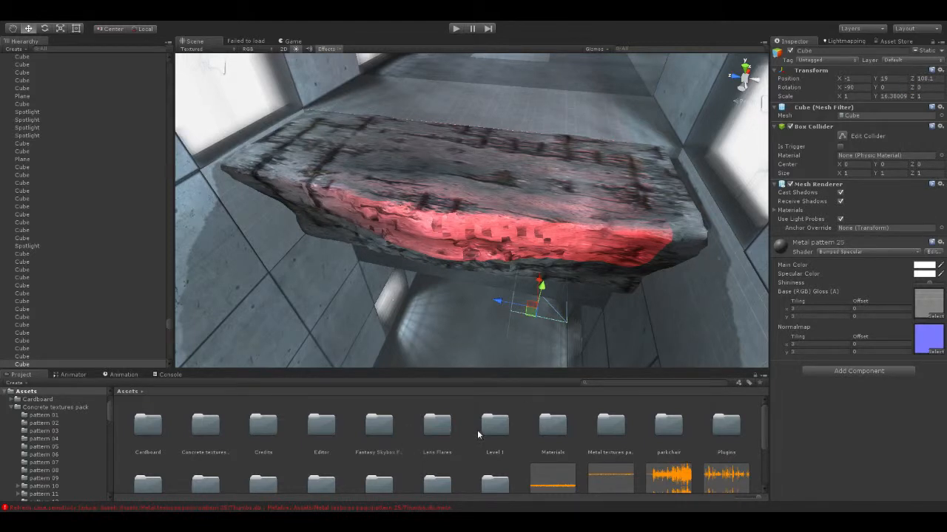
Open the pattern 15 folder inside the Concrete textures pack
double_click(201, 439)
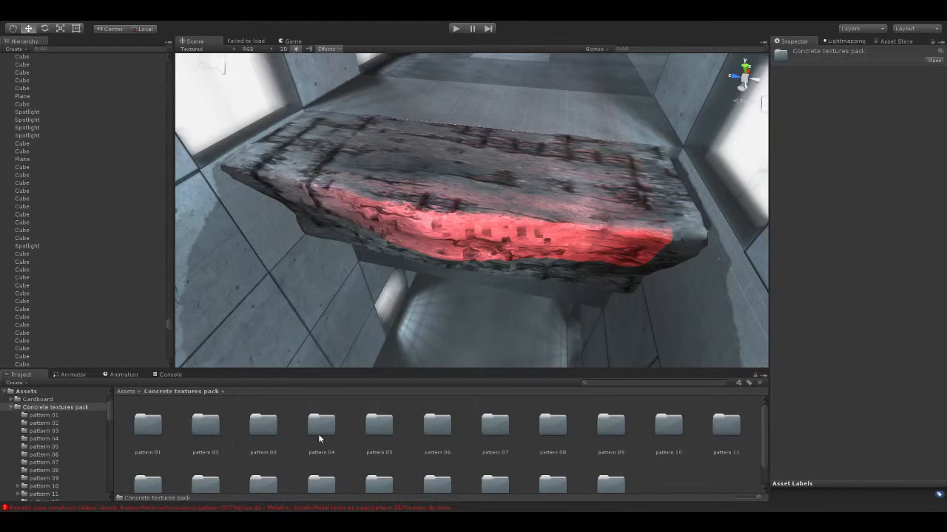
scroll(264, 462, "down", 2)
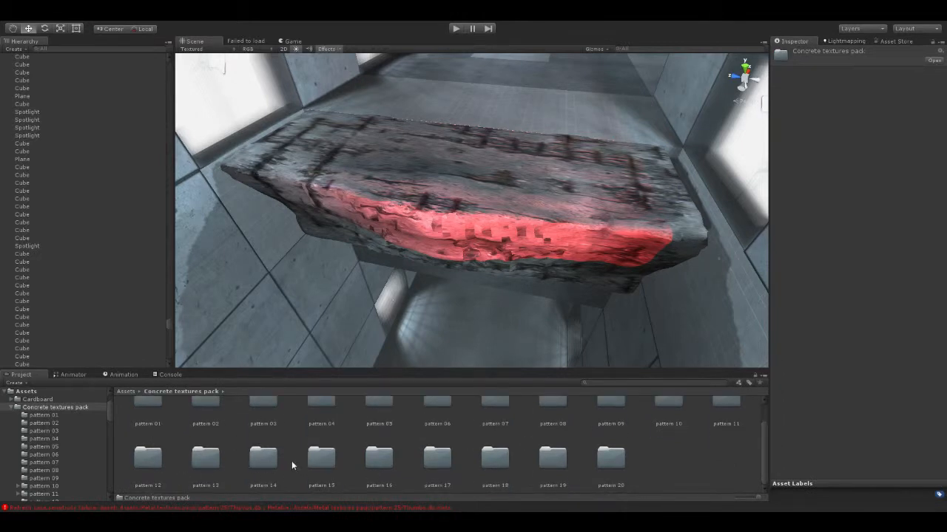
double_click(321, 461)
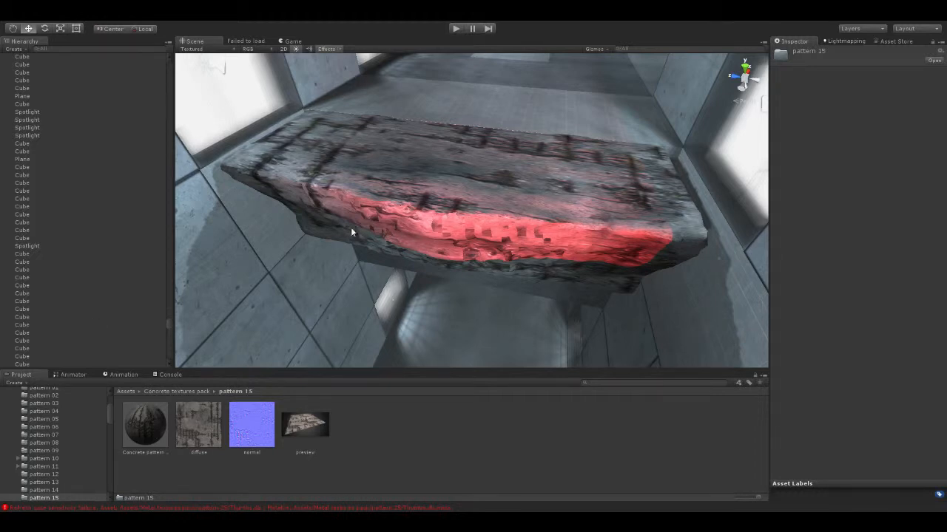
Place a copy of the concrete wall cube beside the ledge along X at about -3.2, filling the gap behind the ledge's end
right_click_drag(448, 225, 207, 171)
left_click(506, 250)
mouse_move(492, 279)
right_mouse_down()
mouse_move(714, 306)
mouse_move(703, 302)
mouse_move(630, 348)
mouse_move(679, 234)
mouse_move(497, 263)
right_mouse_up()
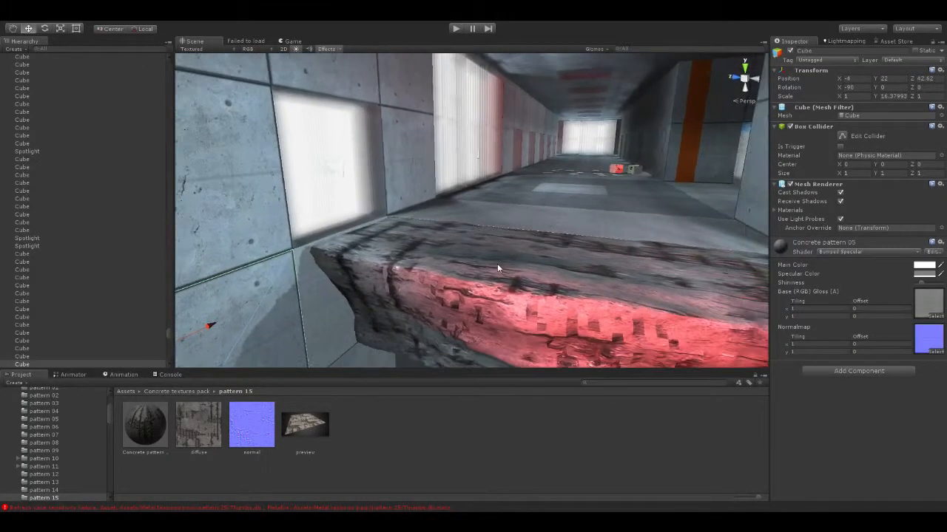
left_click(497, 264)
mouse_move(353, 299)
right_mouse_down()
mouse_move(384, 320)
mouse_move(340, 306)
right_mouse_up()
left_click(339, 308)
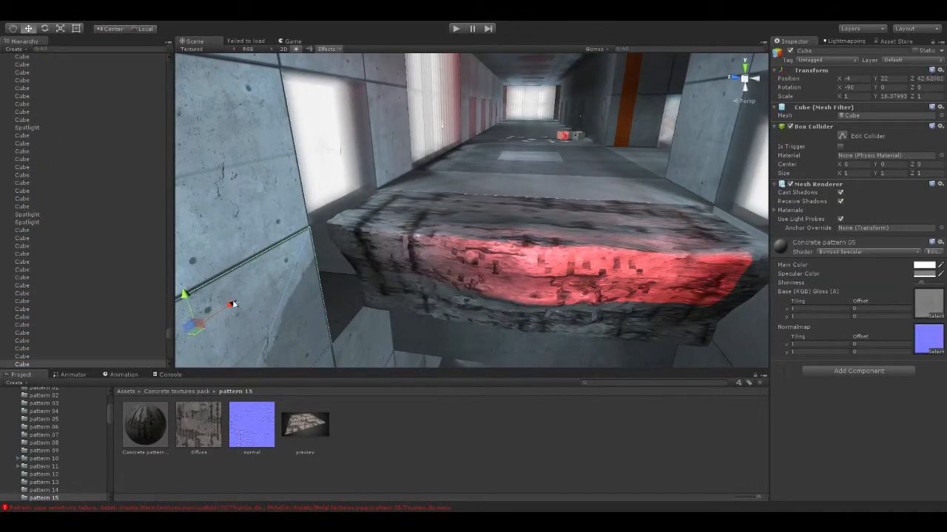
left_click_drag(231, 304, 385, 224)
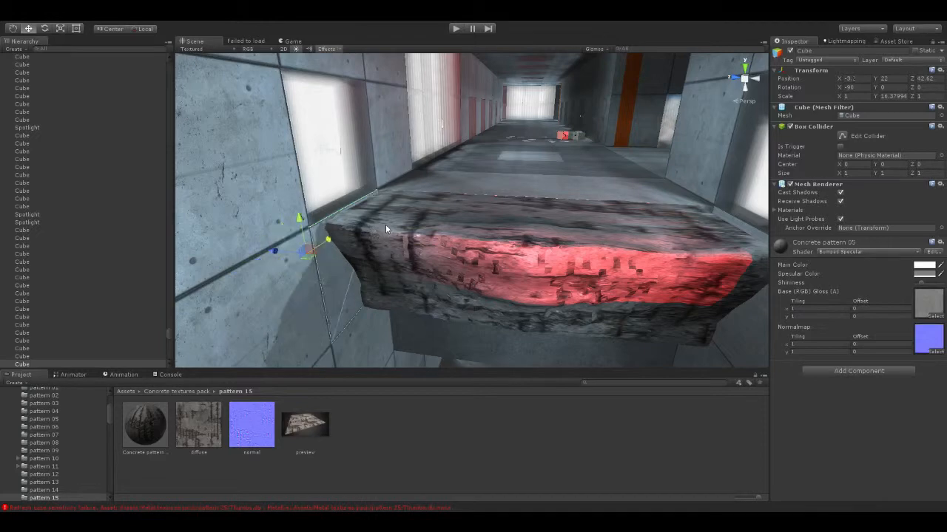
Delete three adjoining concrete blocks beneath the windows on the wall beside the ledge
right_click_drag(385, 224, 422, 257)
left_click(505, 294)
key("Delete")
left_click(445, 272)
key("Delete")
left_click(414, 248)
key("Delete")
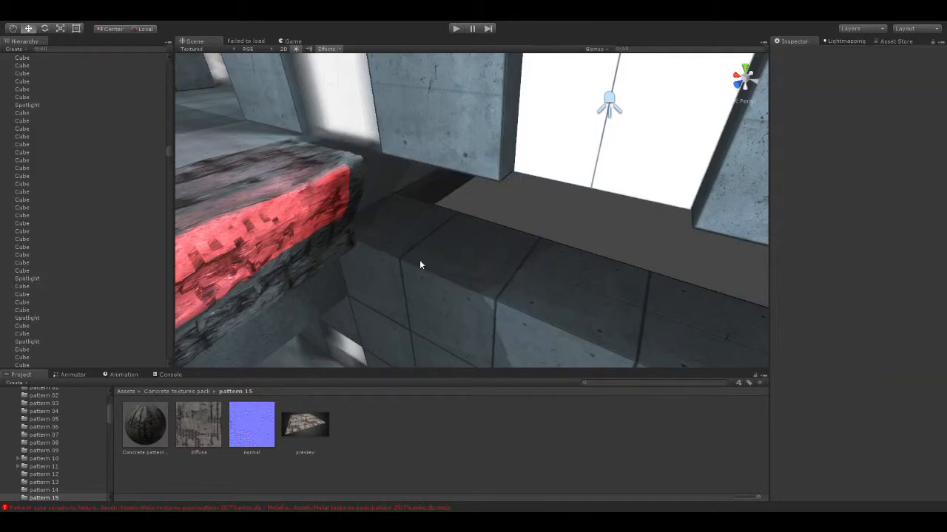
Select the row of adjoining concrete blocks below the windows, duplicate them and raise the copies vertically
left_click(385, 240)
left_click(550, 290, "shift")
right_click_drag(480, 293, 551, 279)
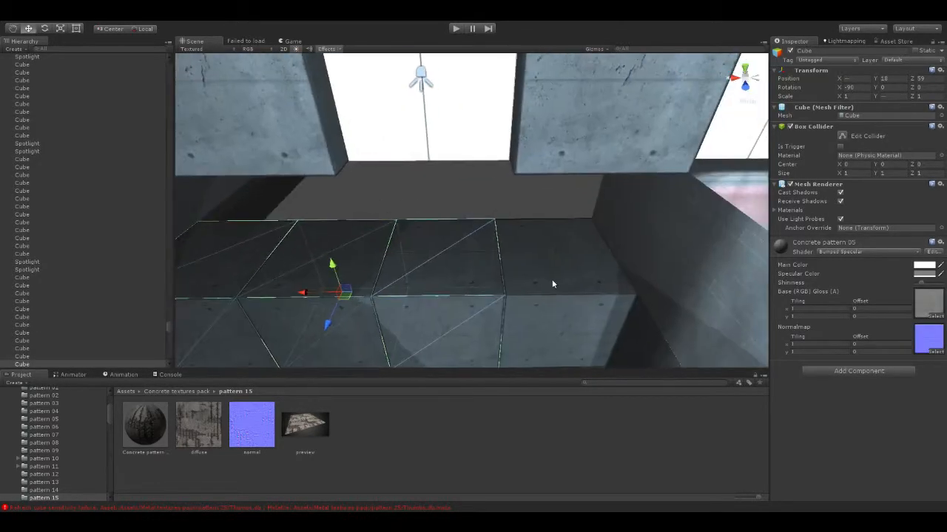
left_click(551, 279, "shift")
right_click_drag(451, 292, 427, 297)
key("ctrl+d")
left_click_drag(424, 264, 428, 195)
Scale the demo_cube ledge to about 2.6 along X and reposition it to Y -0.96, Z 136.41 so it spans the corridor
right_click_drag(428, 195, 288, 260)
left_click(372, 239)
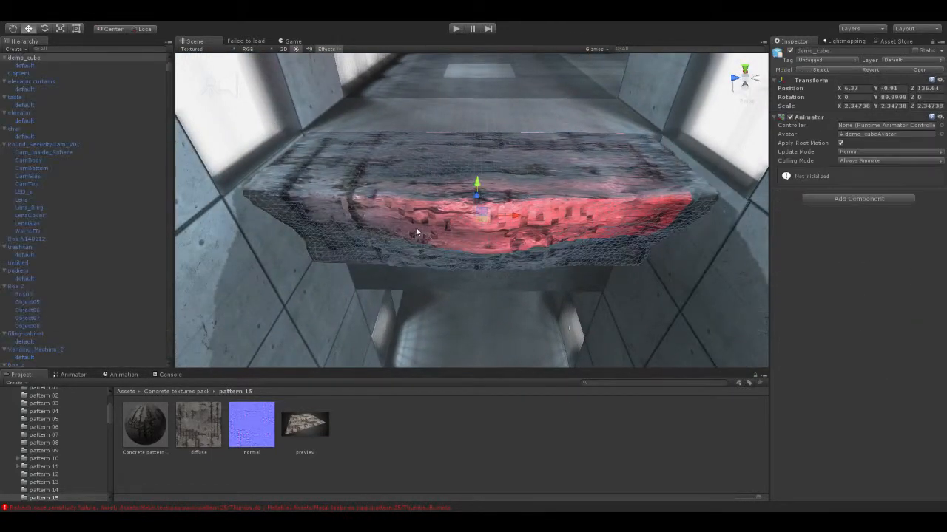
left_click_drag(513, 219, 528, 216)
left_click(62, 28)
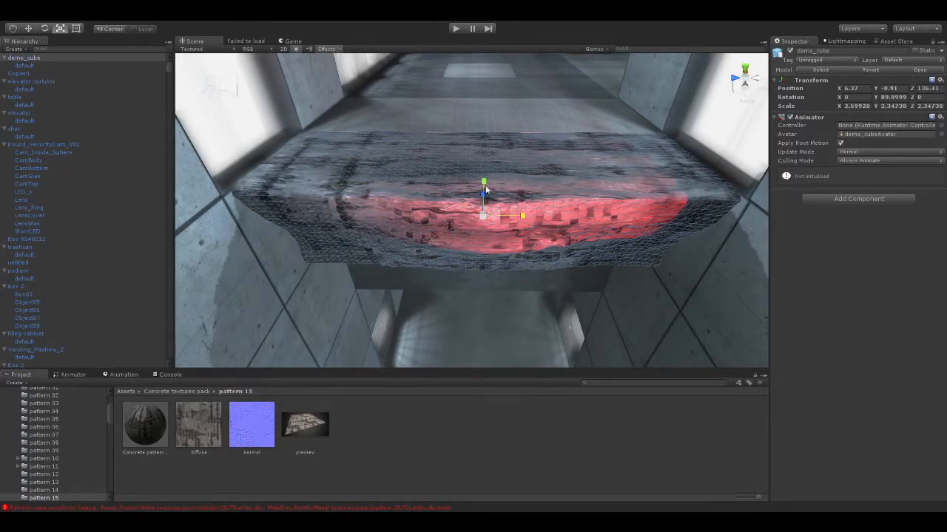
left_click(28, 28)
left_click_drag(486, 176, 485, 181)
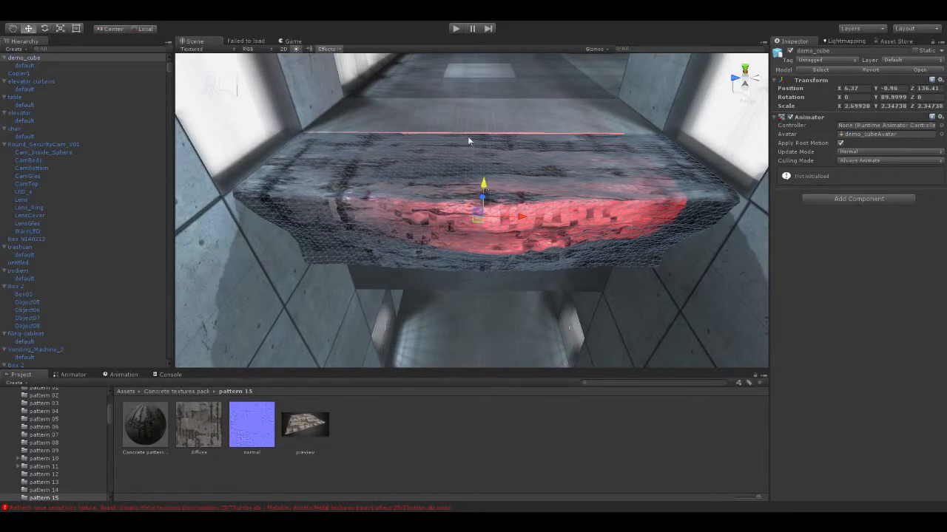
Create a new material in the pattern 15 folder and name it Concrete 2
key("w")
right_click_drag(468, 136, 414, 317)
left_click(157, 434)
left_click(429, 435)
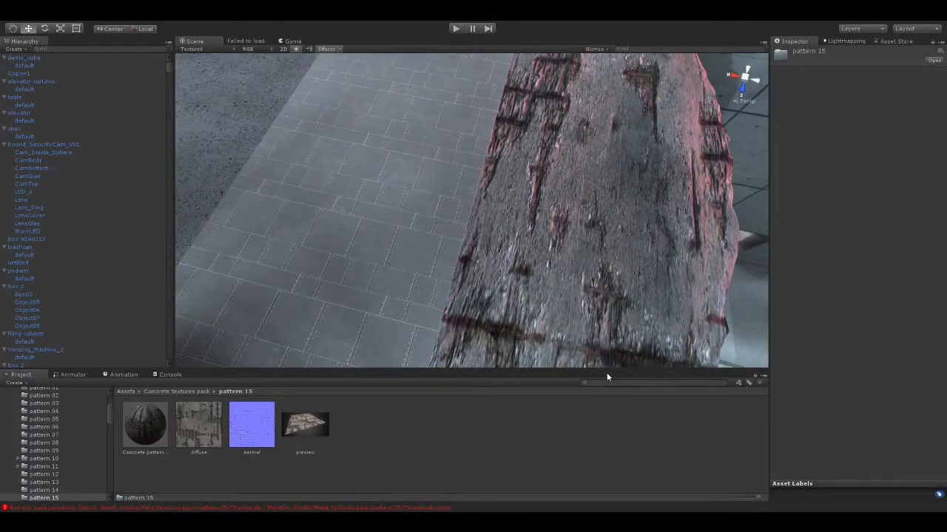
left_click(598, 347)
type("C")
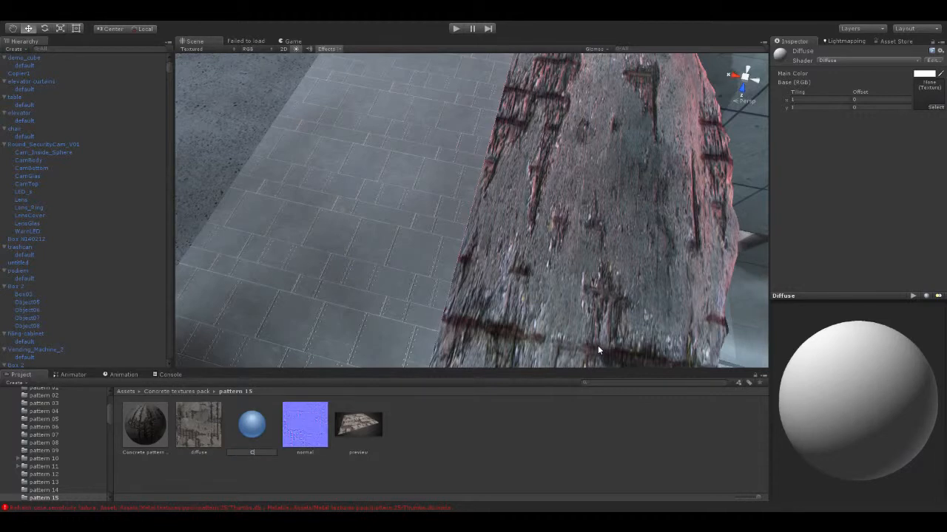
type("oncrete 2")
key("Return")
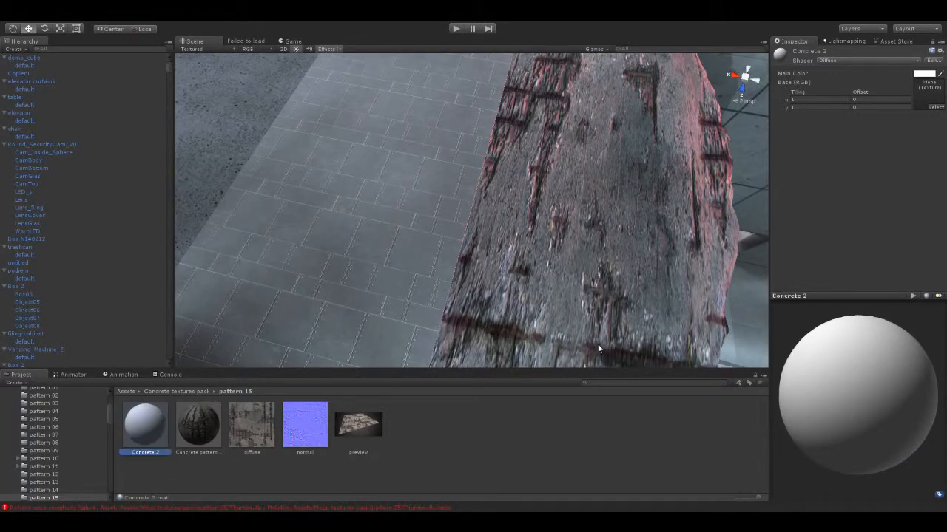
Set Concrete 2 to the Bumped Specular shader and assign the pattern 15 diffuse and normal textures, comparing it with the original material
left_click(858, 78)
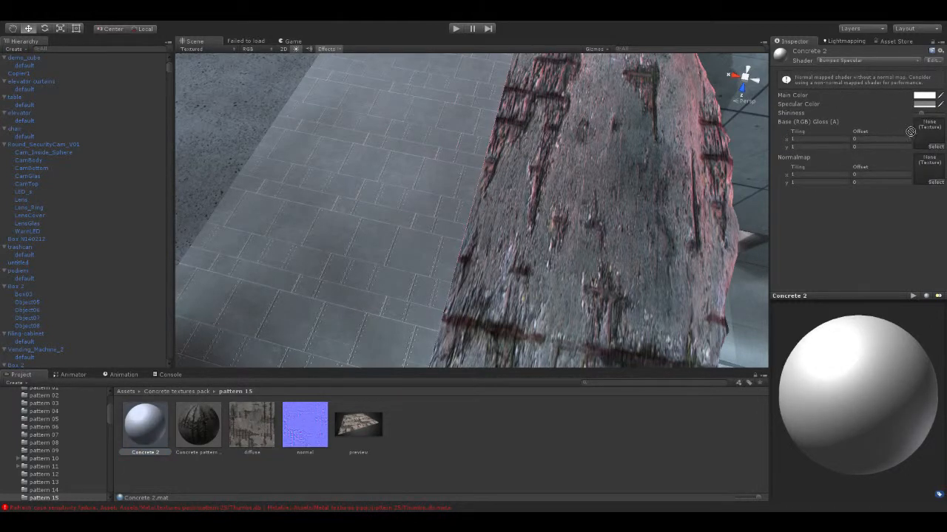
left_click_drag(911, 131, 929, 137)
left_click_drag(310, 434, 930, 172)
left_click(190, 432)
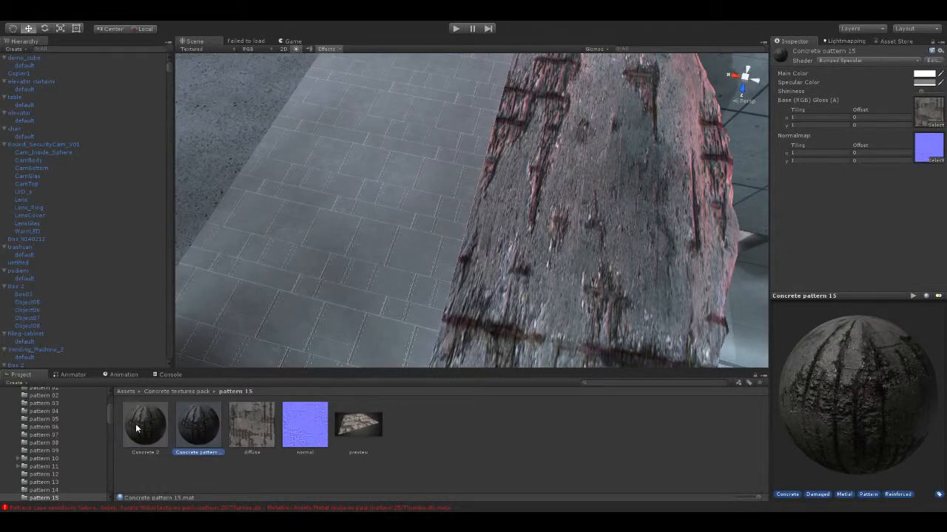
left_click(136, 428)
Set the X tiling of Concrete 2 to 3 for both the base texture and normal map, and apply it to the ledge
left_click_drag(345, 285, 517, 281, "alt")
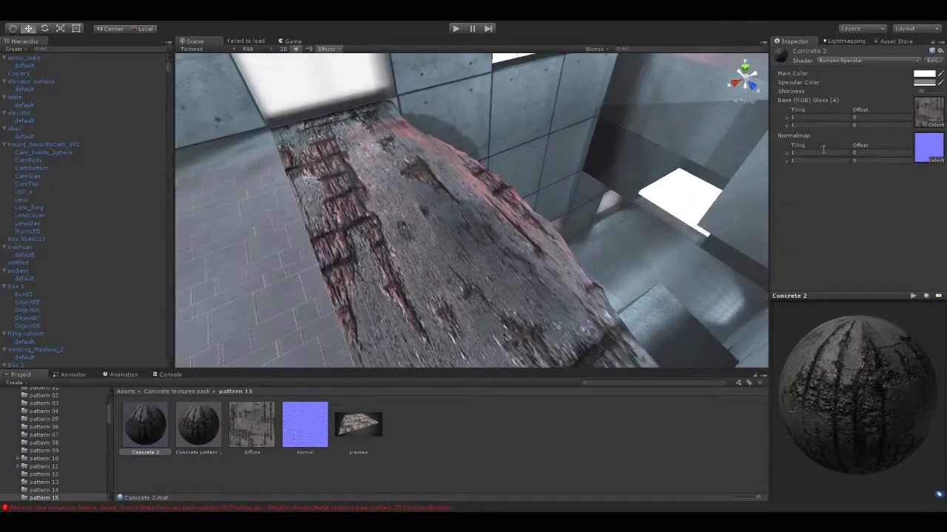
left_click(821, 118)
type("3")
left_click(814, 151)
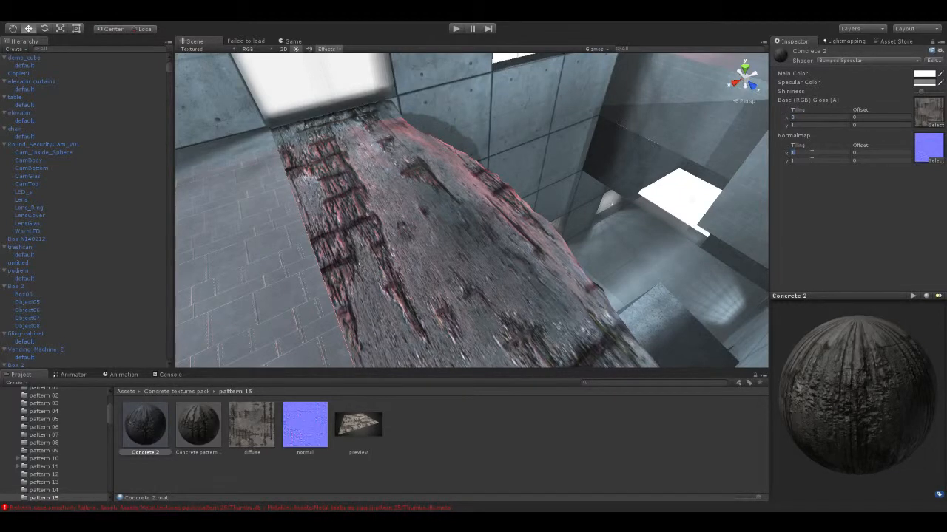
type("3")
left_click_drag(480, 222, 143, 402, "alt")
left_click_drag(290, 343, 383, 299, "alt")
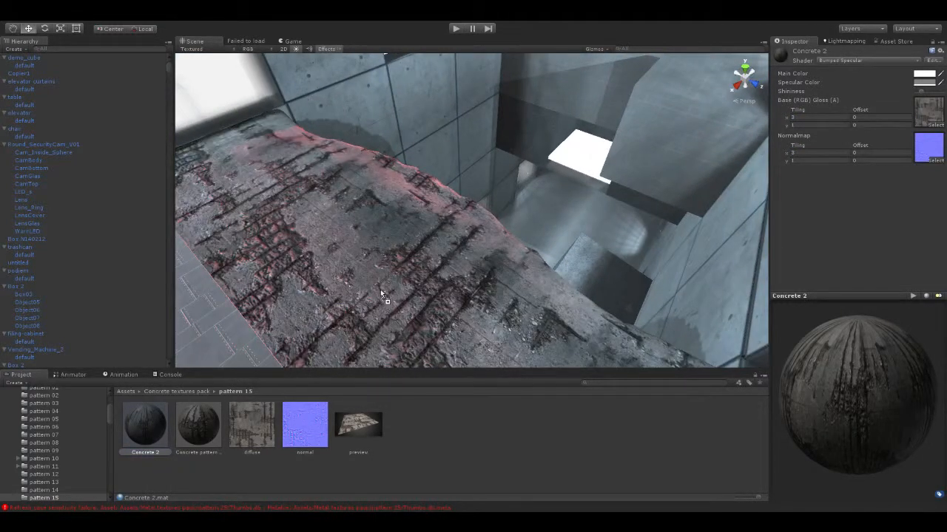
Inspect the retextured ledge from above, from the corridor side and from below
left_click_drag(402, 241, 577, 163, "alt")
left_click(576, 164)
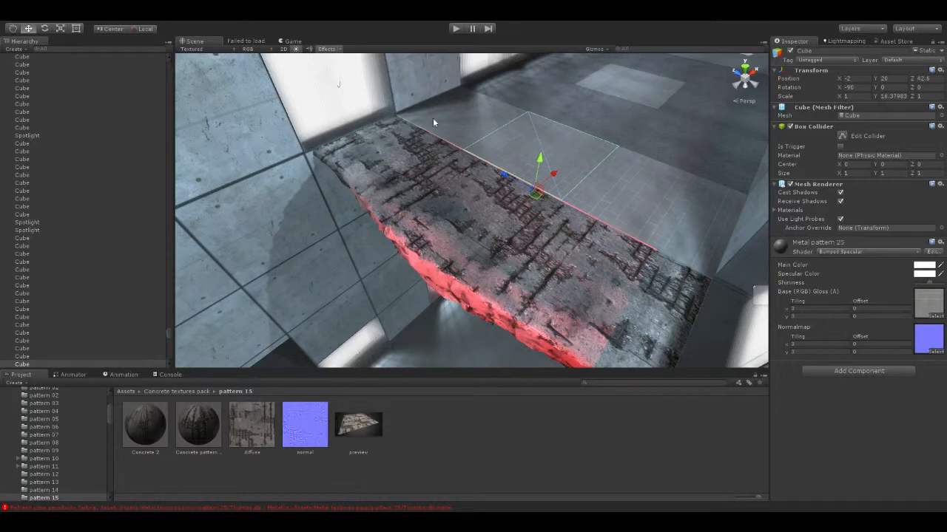
left_click_drag(497, 181, 519, 178, "alt")
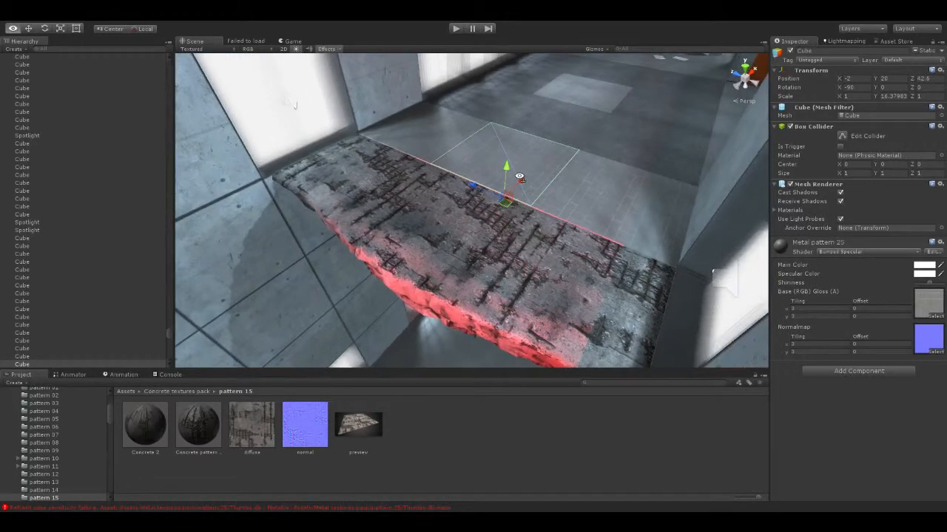
right_click_drag(519, 179, 553, 292)
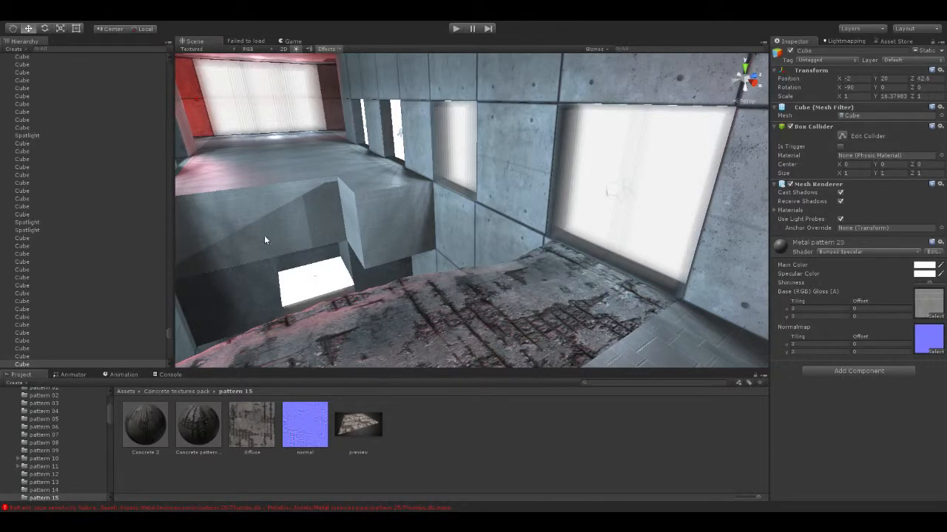
right_click_drag(264, 239, 351, 116)
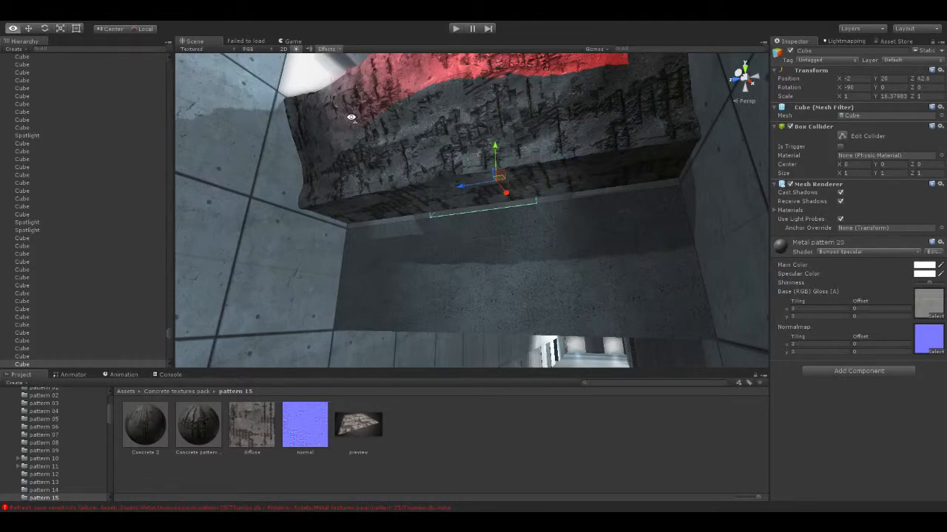
right_click_drag(351, 117, 352, 119)
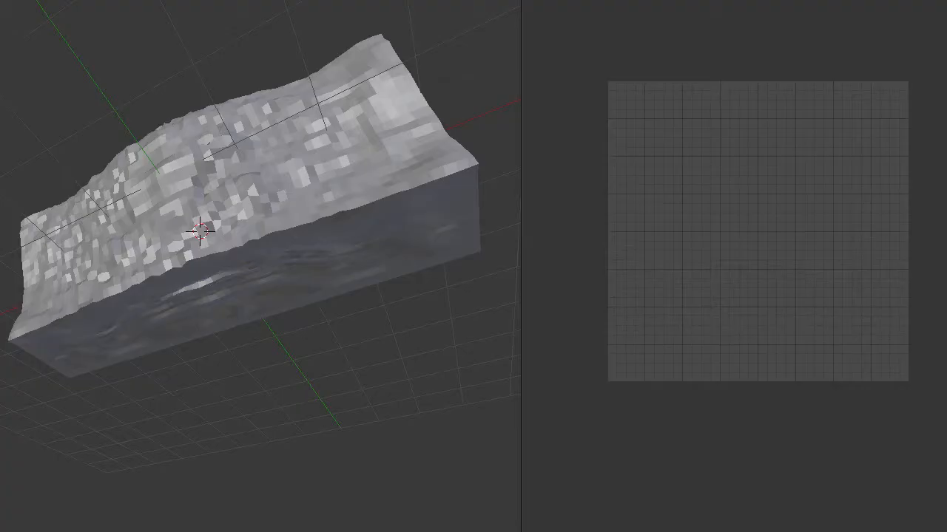
Push the ledge's lower front edge inward with broad sculpt strokes along its length, and choose the Snake Hook brush
middle_click_drag(380, 291, 289, 311)
scroll(217, 251, "up", 3)
mouse_move(217, 252)
left_mouse_down()
mouse_move(306, 266)
mouse_move(353, 258)
mouse_move(380, 234)
mouse_move(346, 234)
mouse_move(407, 303)
mouse_move(387, 245)
mouse_move(448, 243)
mouse_move(429, 229)
left_mouse_up()
mouse_move(406, 291)
middle_mouse_down()
mouse_move(274, 342)
mouse_move(338, 311)
mouse_move(248, 257)
middle_mouse_up()
mouse_move(245, 249)
left_mouse_down()
mouse_move(267, 214)
mouse_move(321, 206)
left_mouse_up()
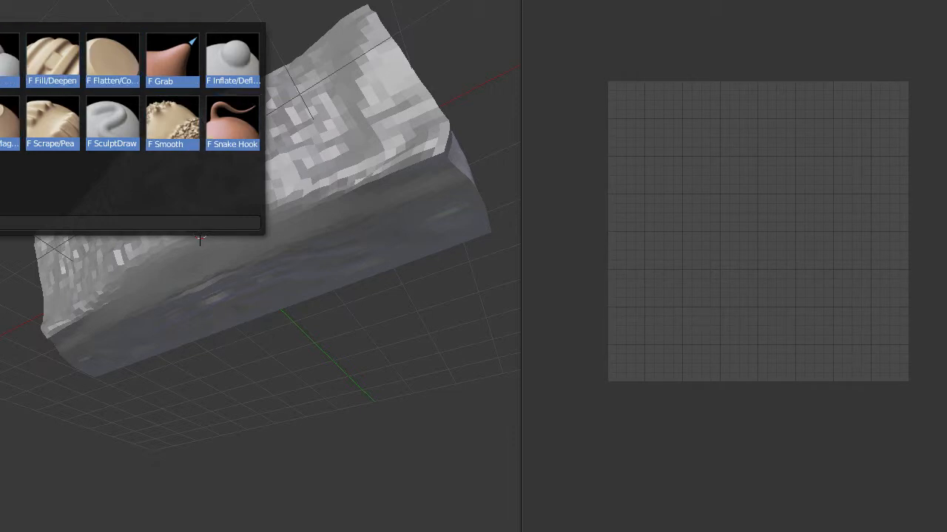
left_click(232, 137)
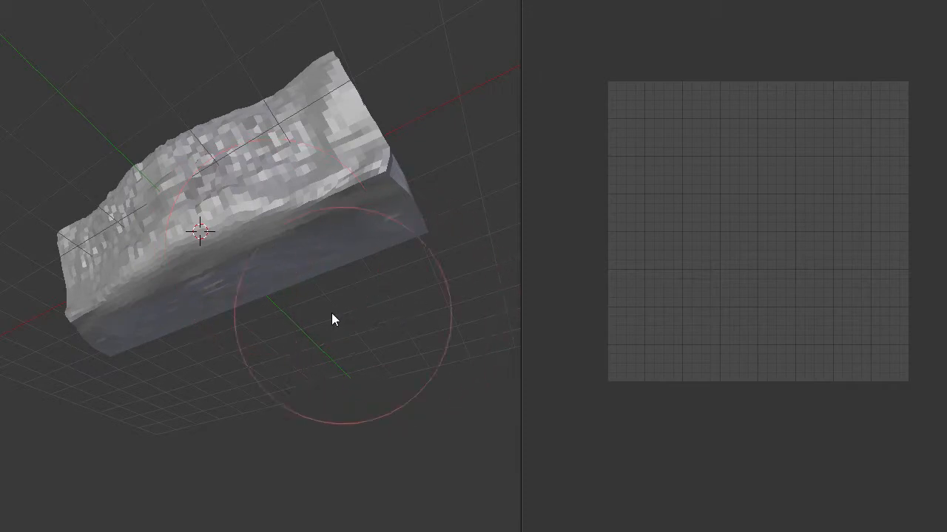
left_click(1, 15)
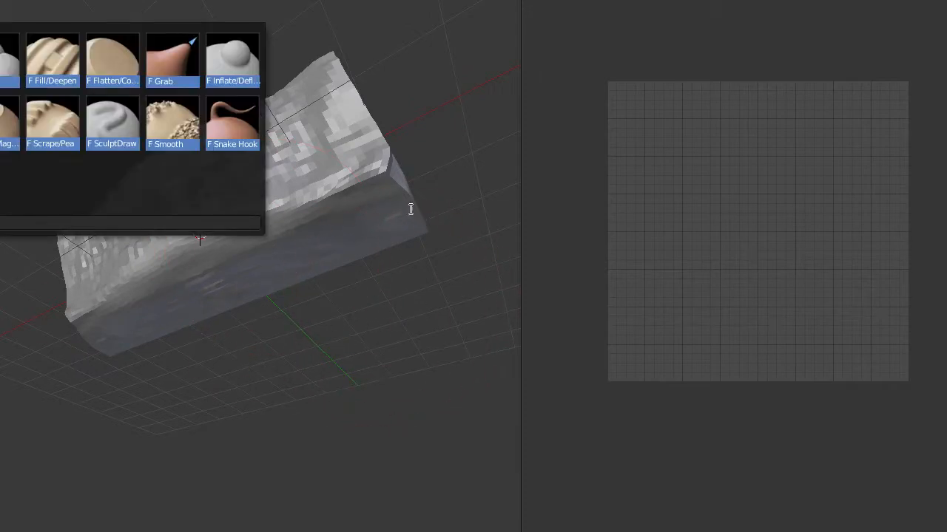
key("Escape")
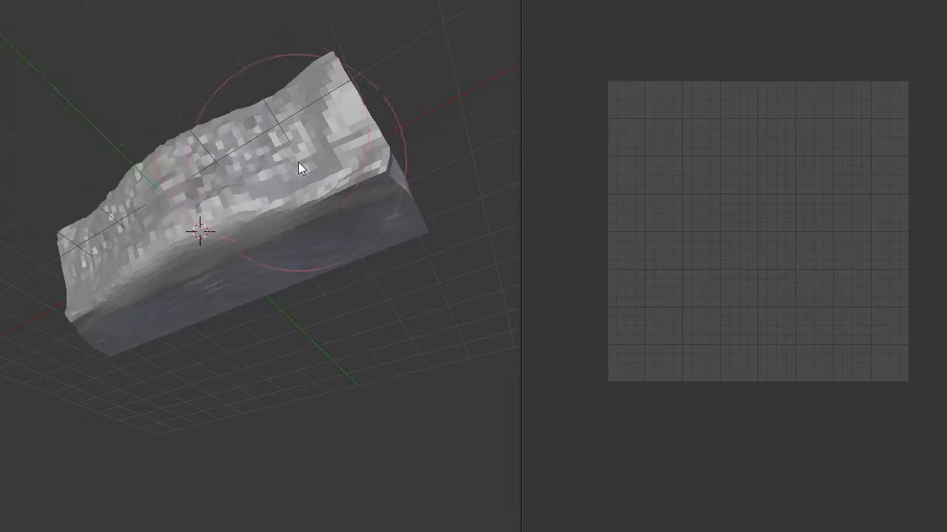
Switch the ledge to Edit Mode and select the first run of edges along its lower back border, starting from the end corner
mouse_move(298, 162)
middle_mouse_down()
mouse_move(233, 203)
mouse_move(231, 233)
mouse_move(260, 164)
mouse_move(190, 250)
mouse_move(227, 299)
mouse_move(328, 312)
mouse_move(274, 333)
mouse_move(207, 315)
mouse_move(253, 318)
mouse_move(264, 301)
mouse_move(307, 289)
mouse_move(200, 342)
mouse_move(106, 520)
mouse_move(81, 531)
middle_mouse_up()
left_click(15, 531)
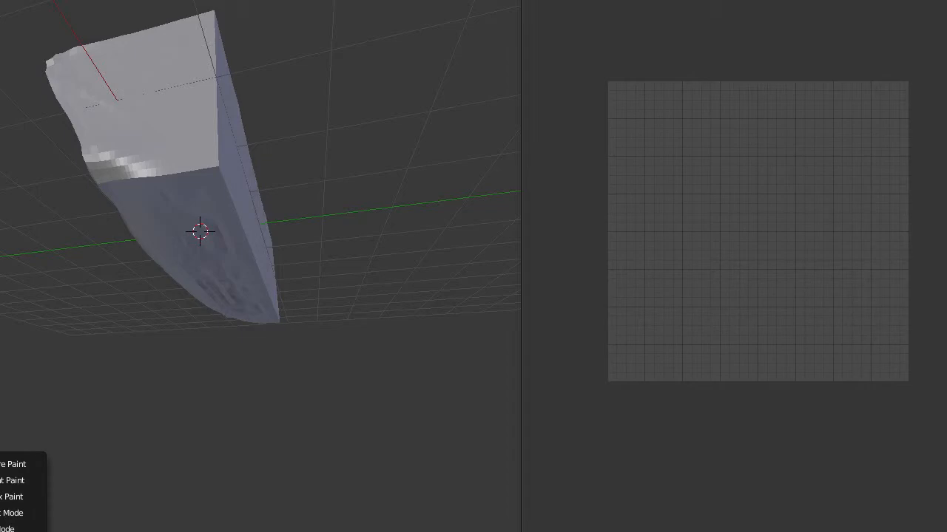
left_click(11, 529)
middle_click_drag(273, 402, 57, 325)
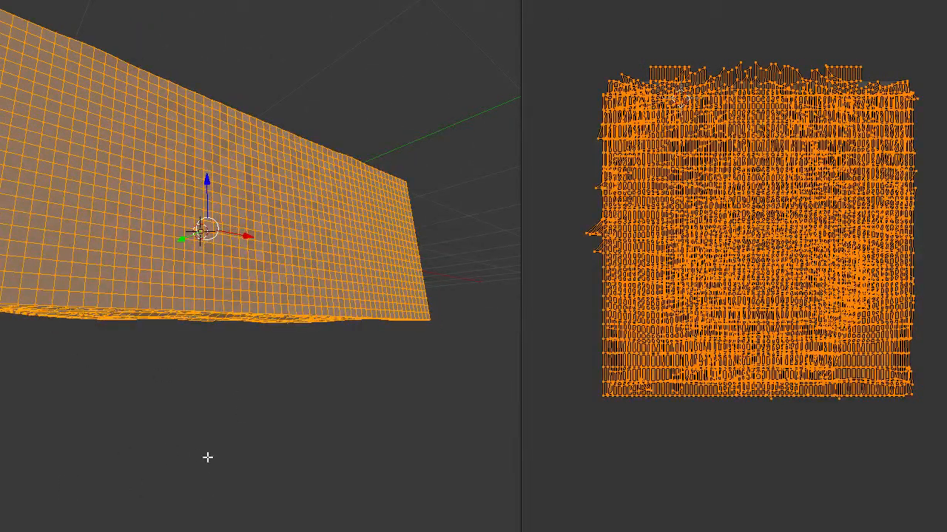
middle_click_drag(207, 456, 249, 490)
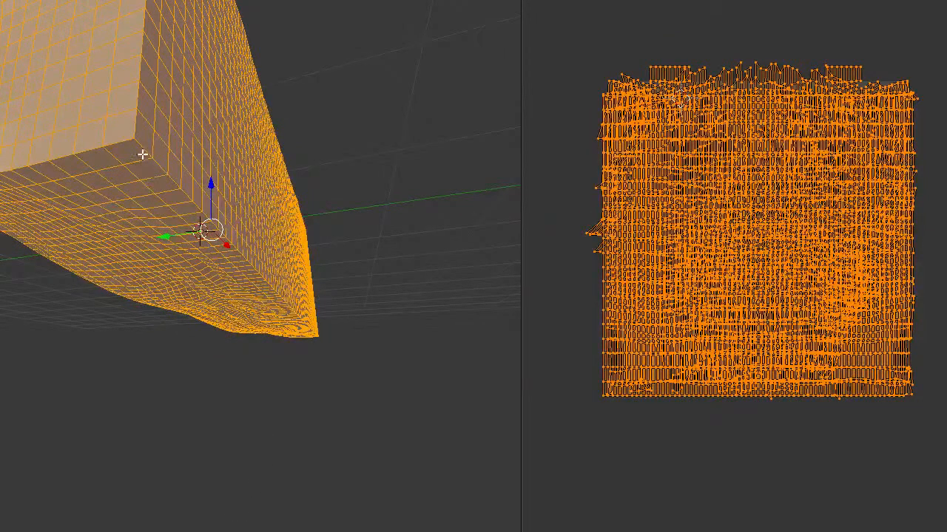
right_click(146, 156)
right_click(158, 173, "shift")
right_click(177, 182, "shift")
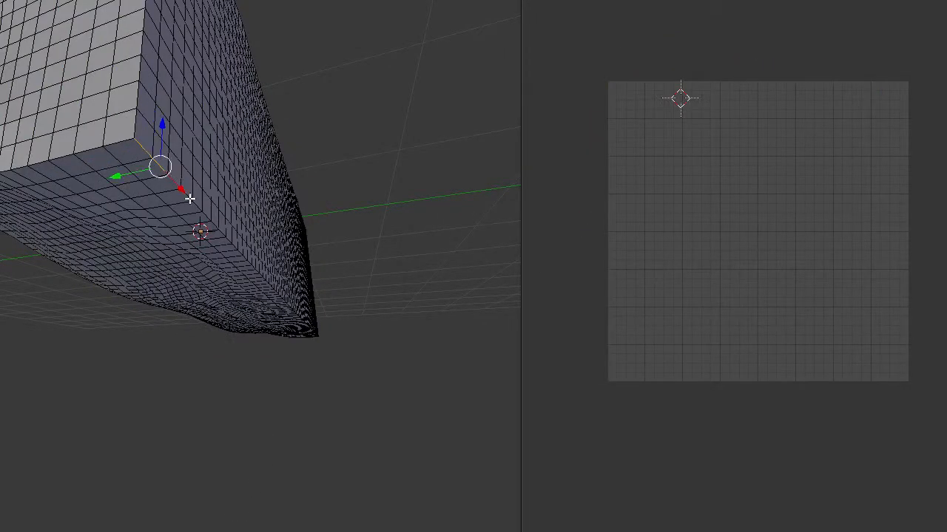
right_click(196, 201, "shift")
right_click(204, 210, "shift")
right_click(204, 205, "shift")
middle_click_drag(204, 205, 141, 241)
middle_click_drag(95, 264, 269, 246)
scroll(237, 262, "up", 4)
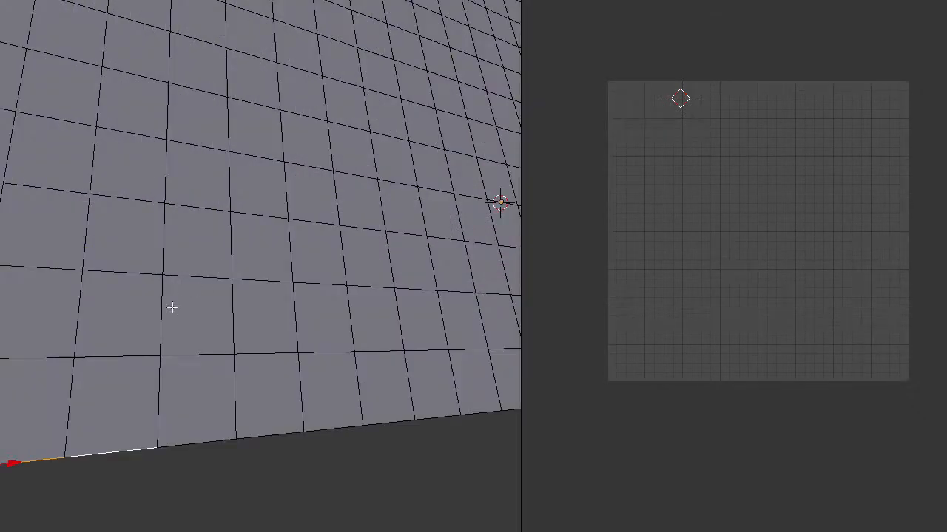
scroll(175, 311, "down", 1)
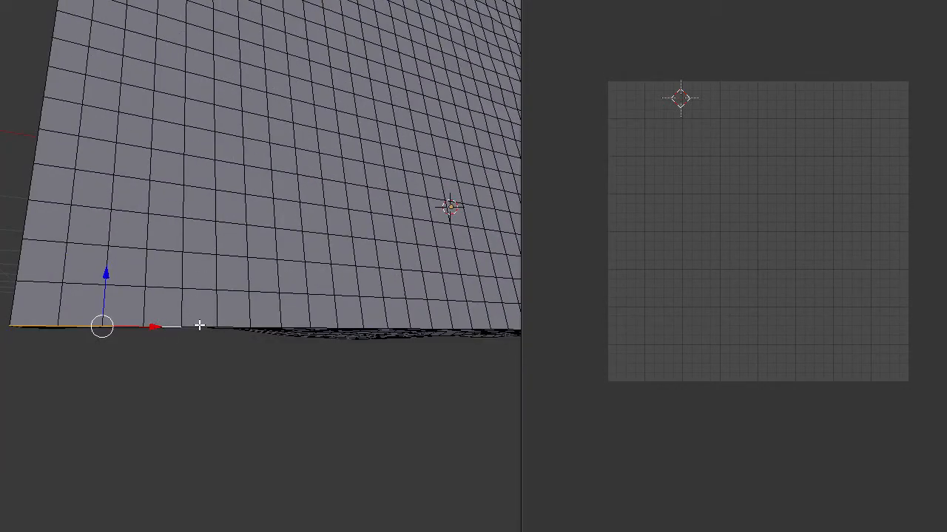
key("g")
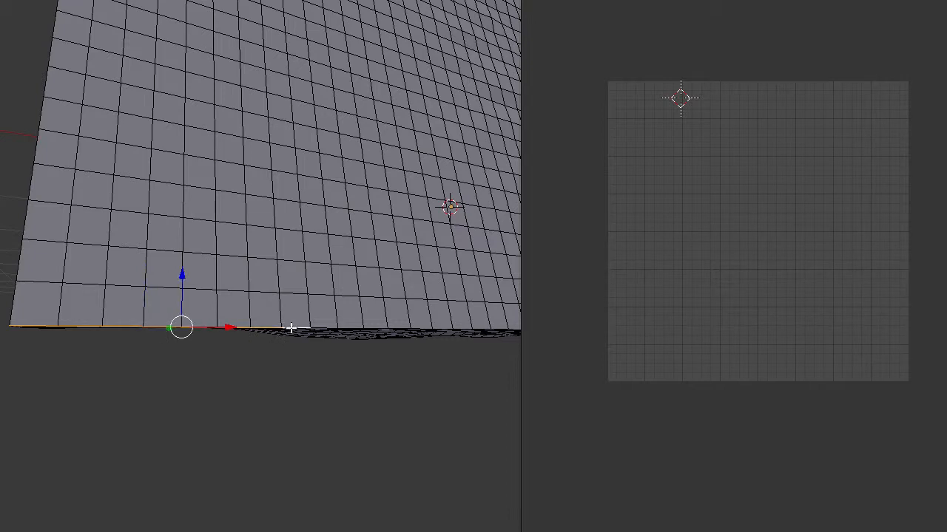
left_click(422, 328)
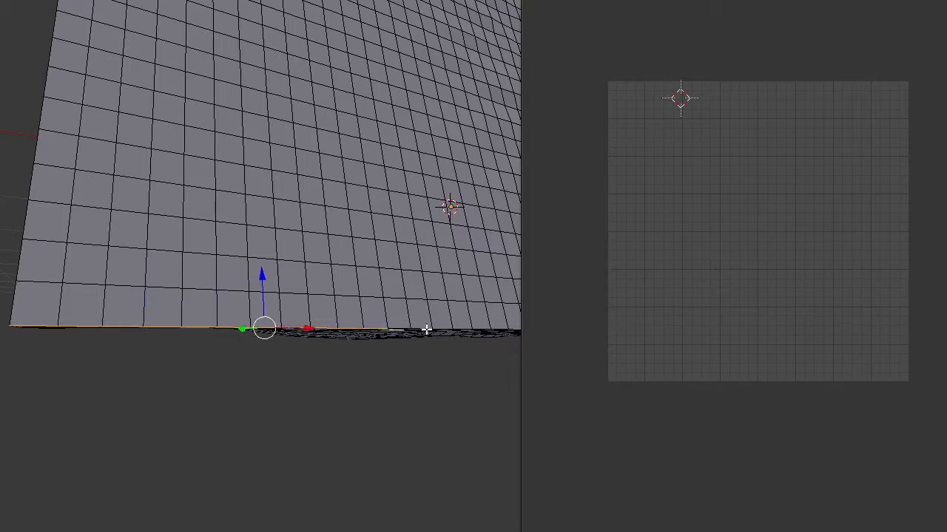
middle_click_drag(395, 350, 378, 319)
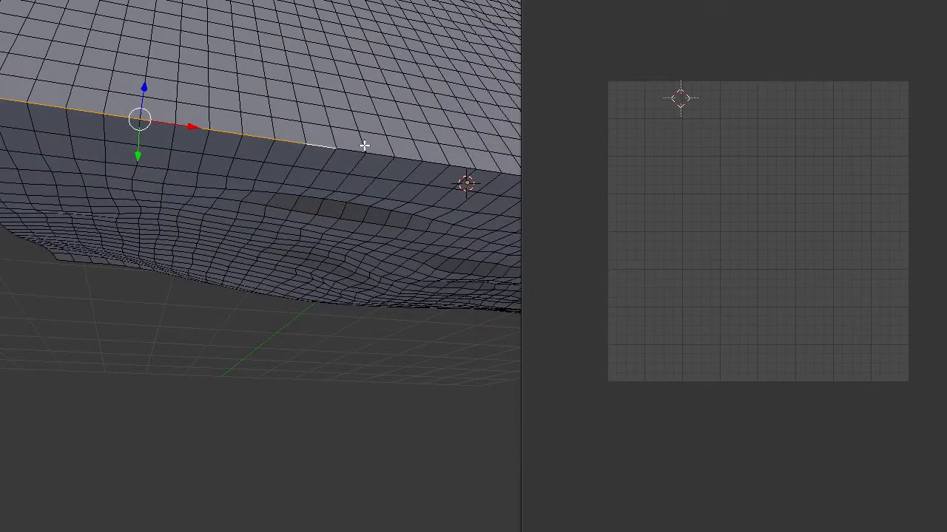
left_click(387, 185)
middle_click_drag(387, 185, 176, 230)
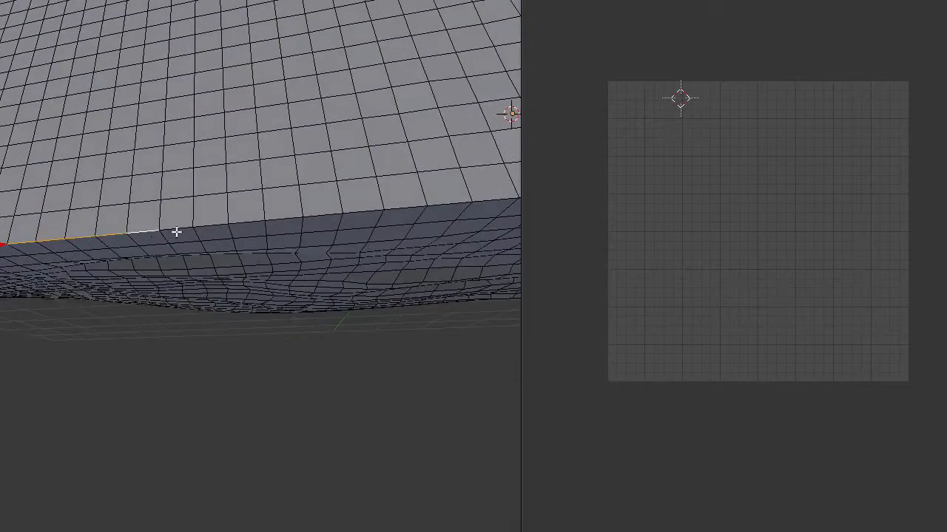
key("g")
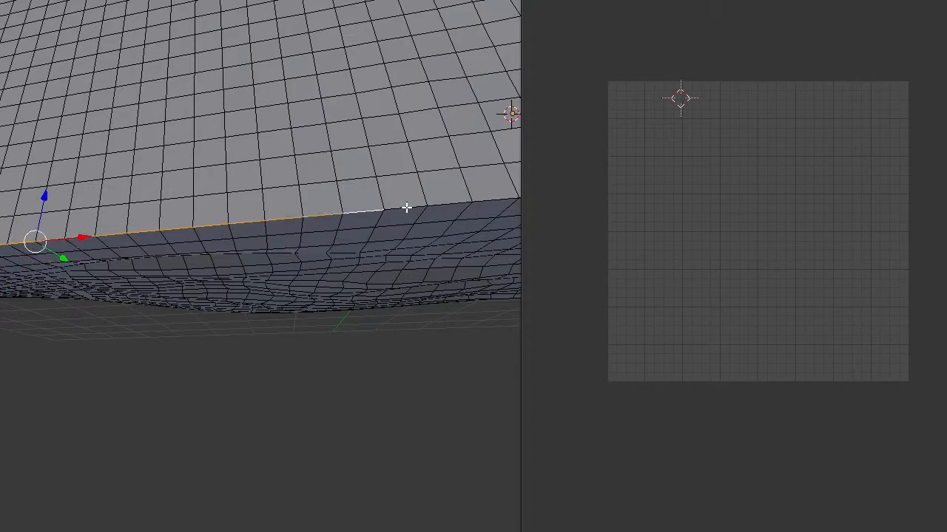
left_click(452, 201)
middle_click_drag(453, 201, 333, 275)
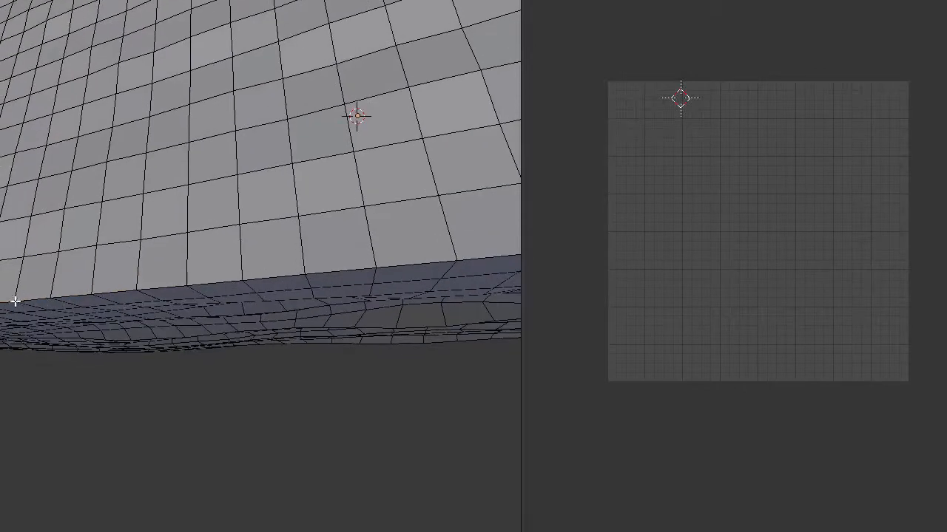
Extend the edge selection through the middle stretch of the ledge's lower back border
right_click(102, 294)
right_click(178, 287, "shift")
right_click(215, 278, "shift")
right_click(295, 277, "shift")
right_click(344, 272, "shift")
right_click(420, 270, "shift")
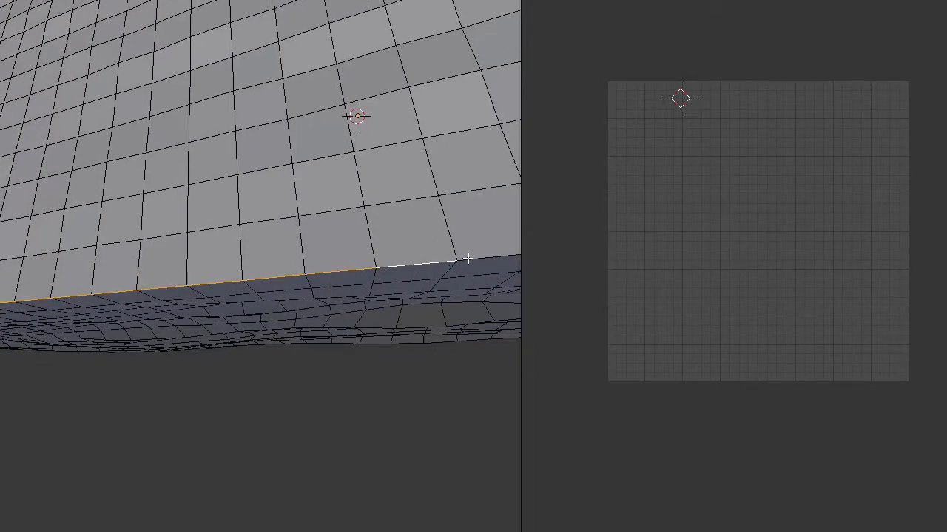
right_click(467, 259, "shift")
middle_click_drag(490, 284, 422, 304)
scroll(410, 302, "down", 5)
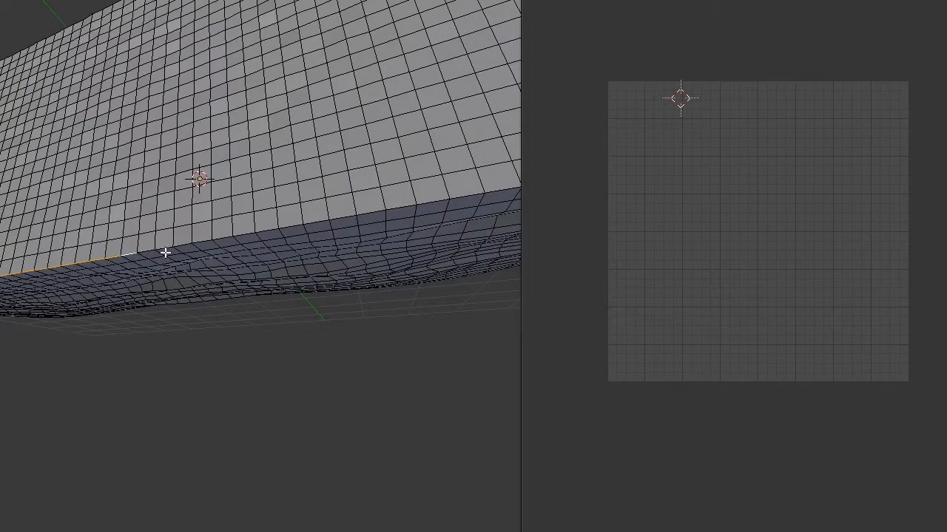
right_click(152, 249, "shift")
right_click(173, 245, "shift")
right_click(194, 245, "shift")
right_click(213, 240, "shift")
right_click(230, 236, "shift")
right_click(248, 233, "shift")
right_click(274, 230, "shift")
right_click(295, 226, "shift")
right_click(323, 219, "shift")
right_click(346, 215, "shift")
right_click(377, 211, "shift")
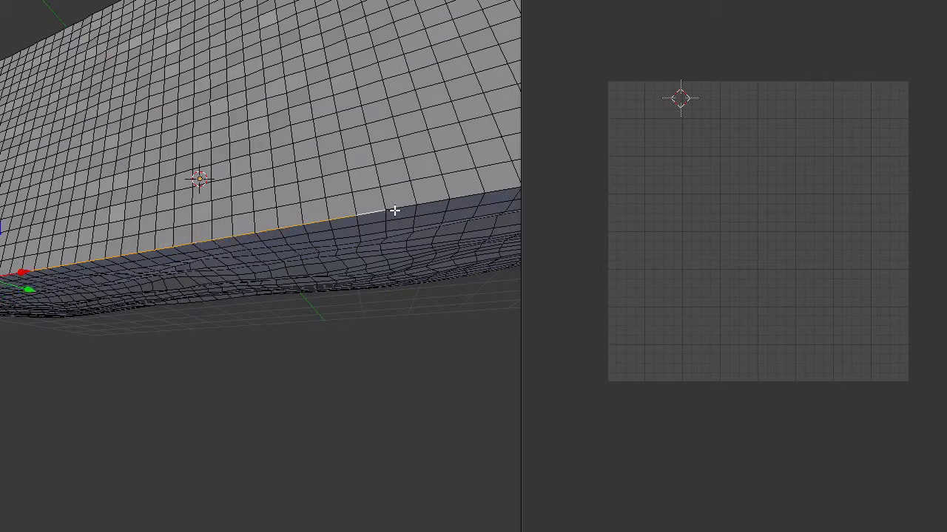
right_click(411, 204, "shift")
right_click(444, 199, "shift")
right_click(473, 194, "shift")
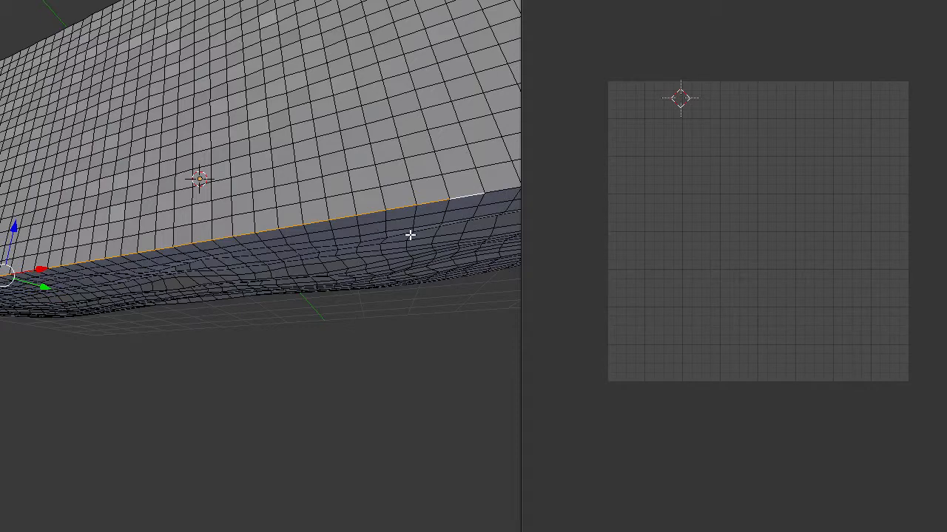
Complete the lower back border selection up to the far corner, leaving out the stray vertical edge
middle_click_drag(409, 234, 294, 256)
right_click(65, 272, "shift")
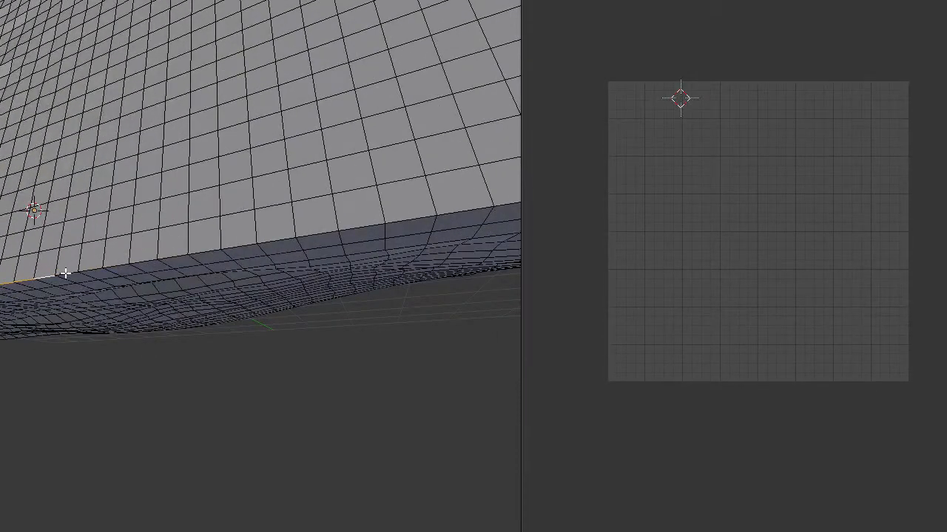
right_click(97, 268, "shift")
right_click(116, 268, "shift")
right_click(148, 264, "shift")
right_click(156, 261, "shift")
right_click(175, 258, "shift")
right_click(204, 253, "shift")
right_click(238, 248, "shift")
right_click(287, 243, "shift")
right_click(318, 235, "shift")
right_click(370, 230, "shift")
right_click(373, 235, "shift")
right_click(362, 224, "shift")
right_click(383, 215, "shift")
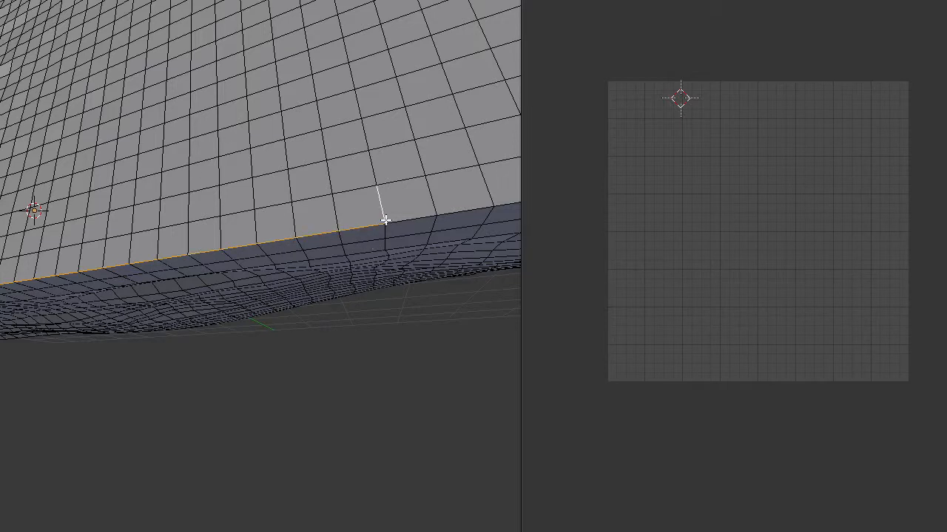
right_click(382, 215, "shift")
right_click(407, 217, "shift")
middle_click_drag(421, 236, 357, 253)
right_click(124, 314, "shift")
right_click(180, 314, "shift")
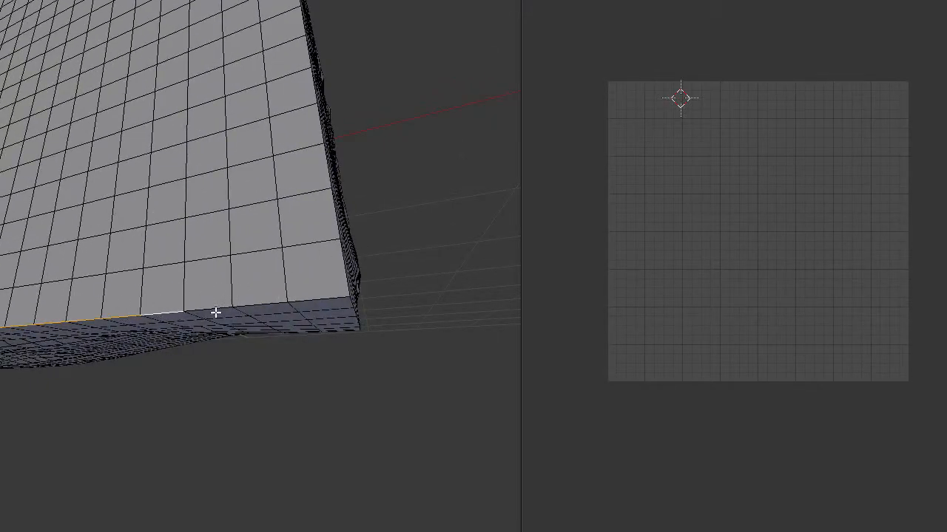
right_click(216, 313, "shift")
right_click(281, 304, "shift")
right_click(302, 302, "shift")
middle_click_drag(293, 314, 207, 343)
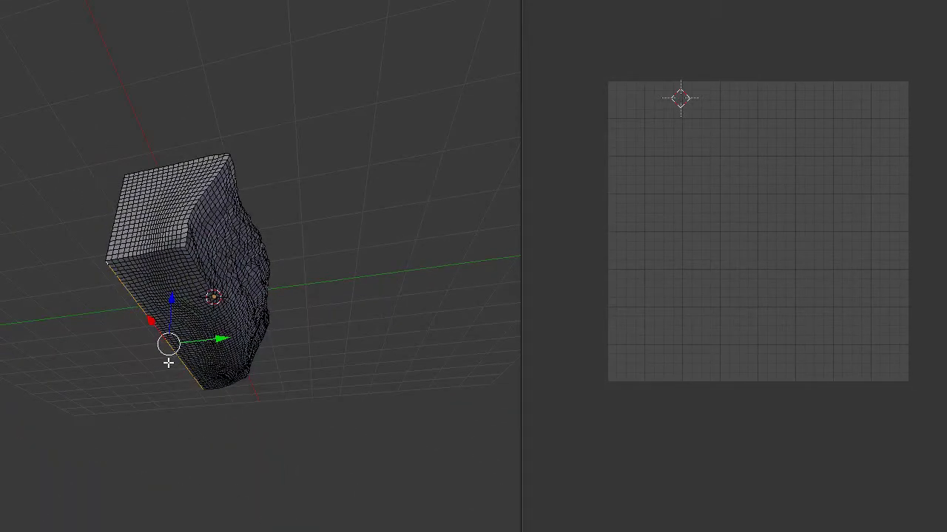
Shift the selected lower back border slightly downward along the Z axis
left_click_drag(176, 298, 175, 326)
scroll(173, 323, "up", 4)
middle_click_drag(176, 325, 149, 464)
key("ctrl+KP_3")
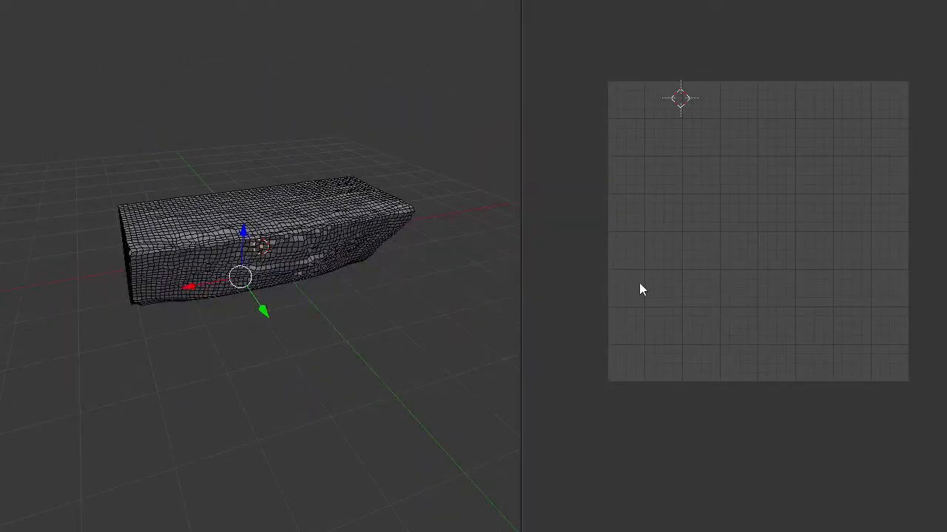
Select the entire ledge mesh, check its shape and UV layout, and start exporting it in OBJ format
key("Tab")
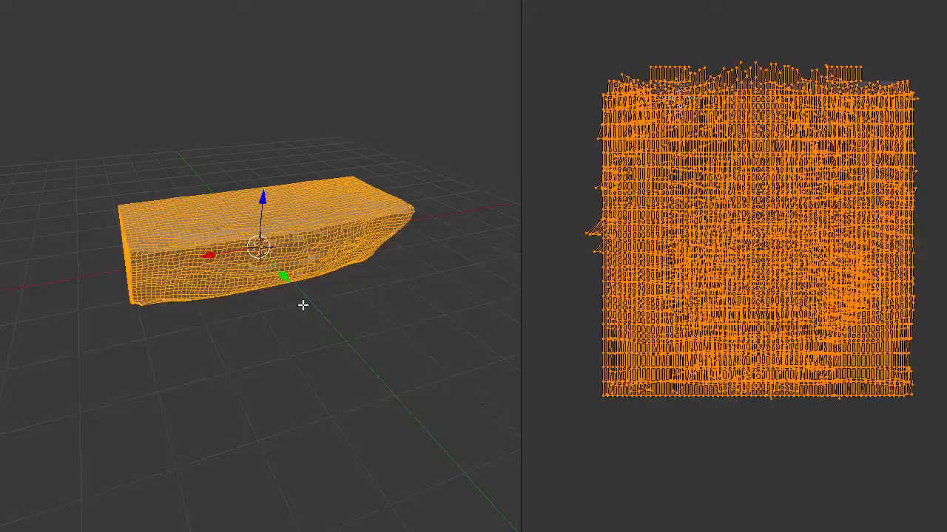
scroll(862, 219, "up", 3)
scroll(670, 200, "down", 2)
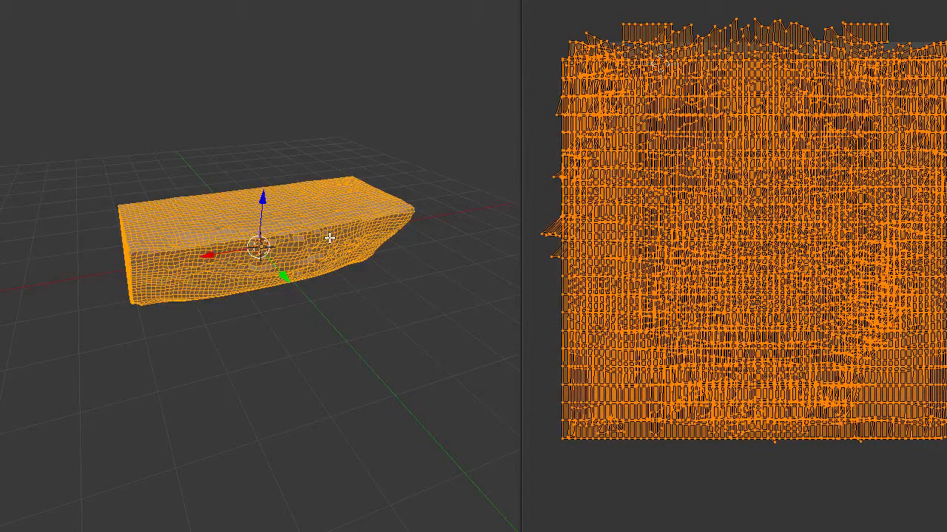
middle_click_drag(375, 314, 212, 296)
scroll(212, 297, "up", 3)
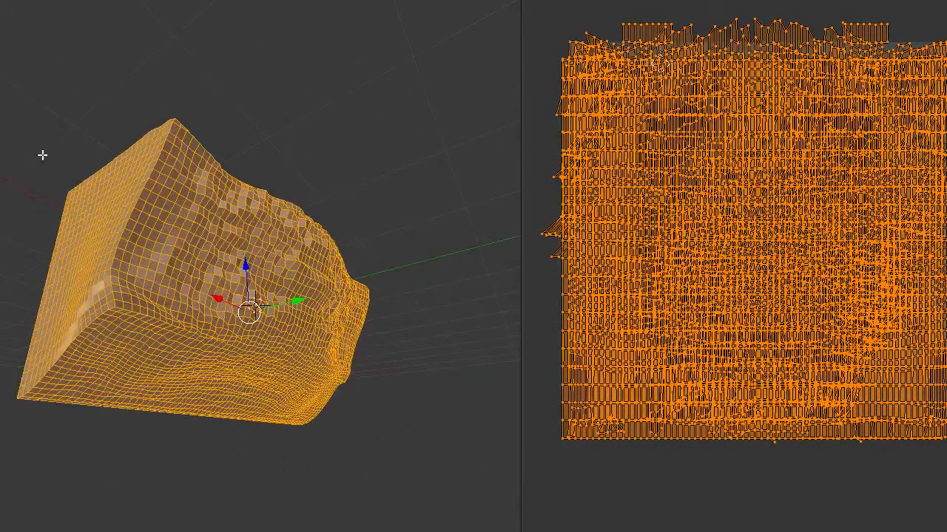
mouse_move(1, 167)
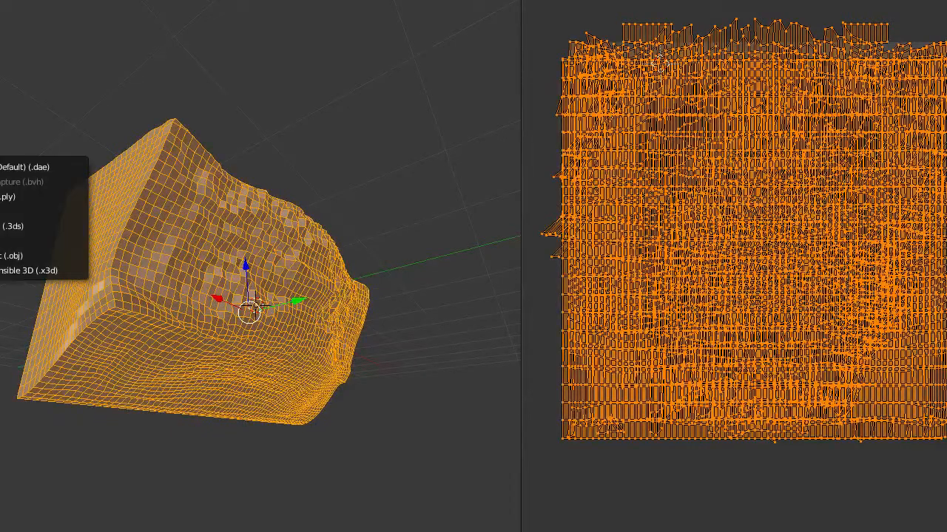
left_click(32, 255)
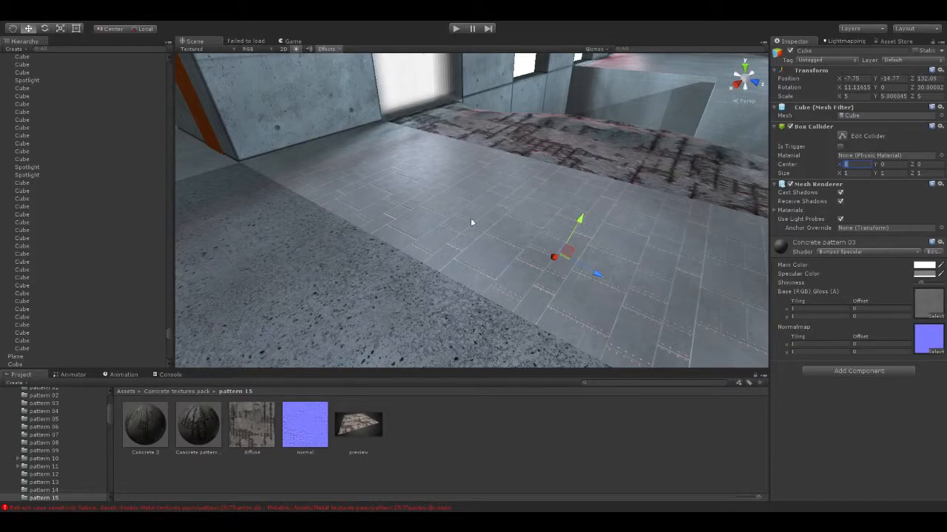
In Unity, select the concrete pattern 05 block, reposition it among the fallen blocks and tilt it to about -73.5 degrees in X
right_click_drag(471, 222, 585, 264)
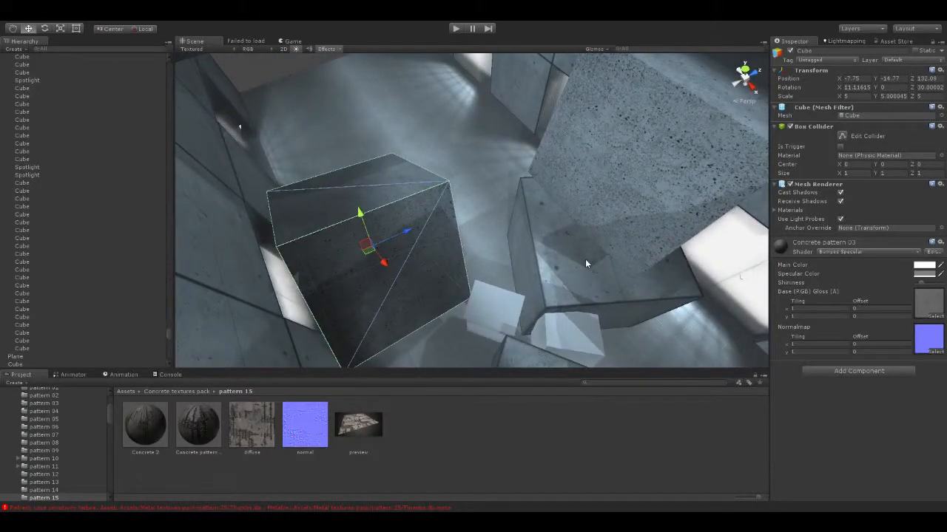
left_click(585, 263)
left_click_drag(626, 256, 488, 190)
left_click(45, 28)
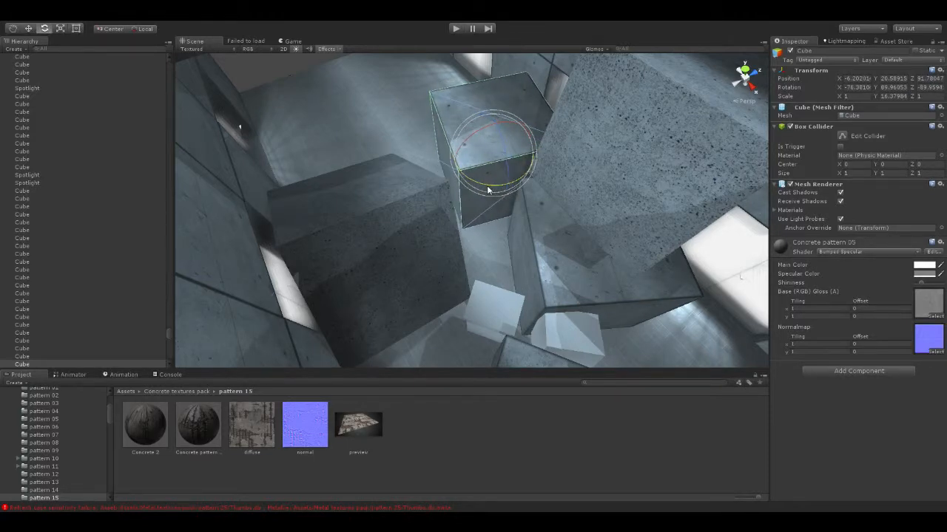
right_click_drag(488, 190, 410, 163)
Move the tilted concrete block to about X -6.19, Y 20.32, Z 91.78 beside the large speckled slab
left_click(28, 28)
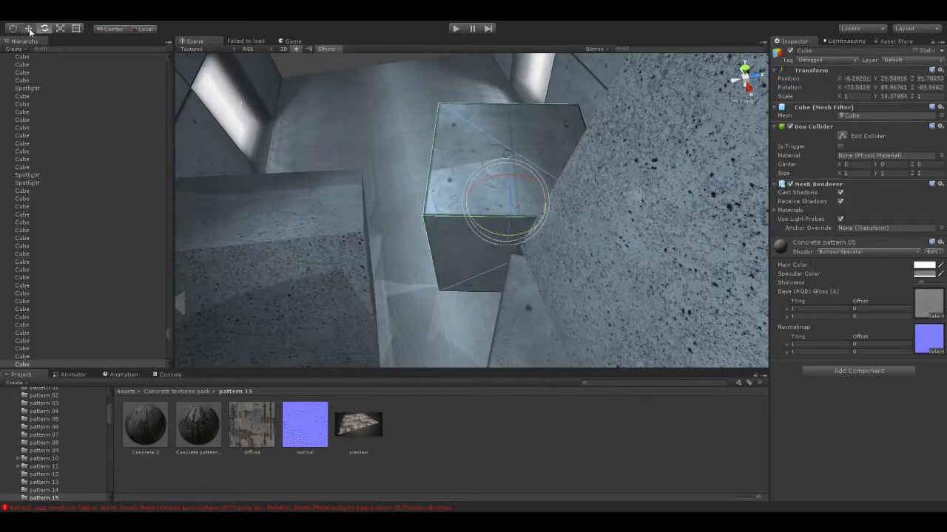
left_click_drag(535, 197, 504, 198)
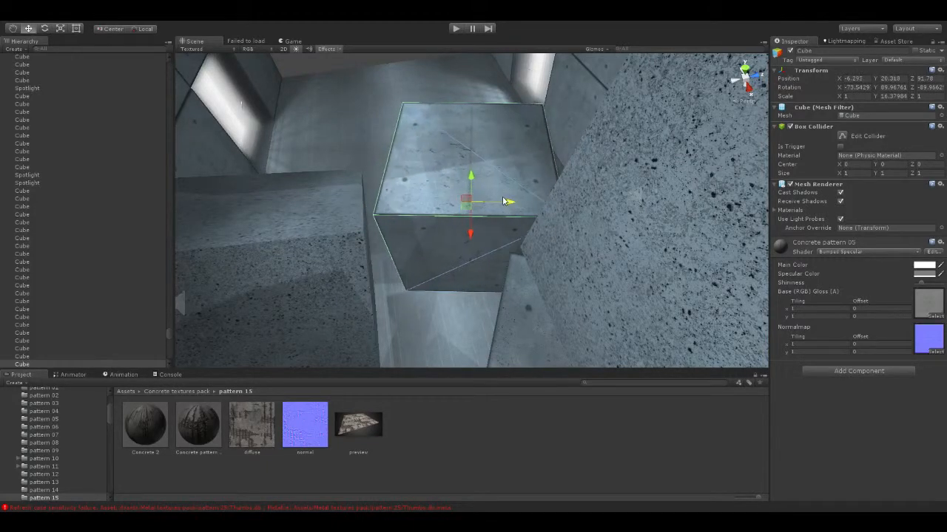
left_click_drag(472, 232, 471, 244)
right_click_drag(471, 245, 444, 347)
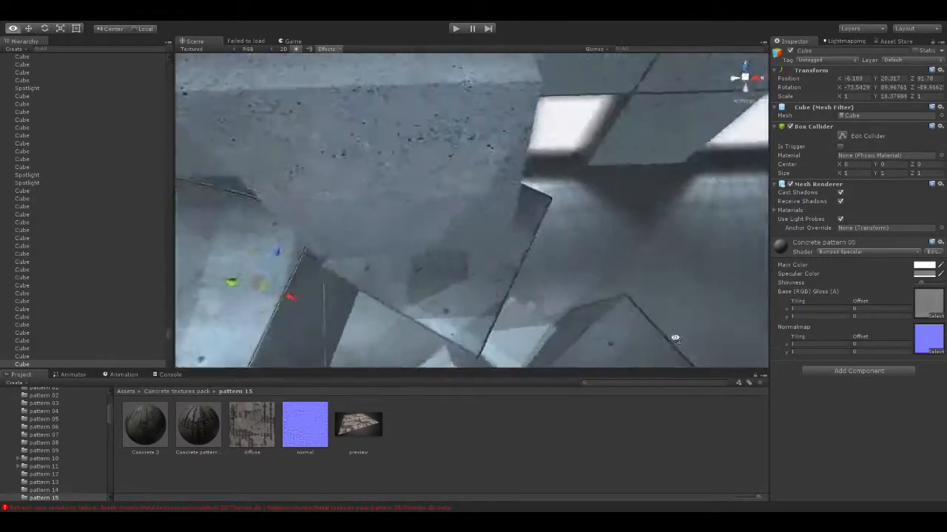
Select the copier, place it among the fallen concrete blocks and turn it to about -130.5 degrees in Y
left_click(477, 240)
right_click_drag(477, 241, 531, 256)
left_click_drag(500, 222, 421, 286)
left_click_drag(436, 239, 406, 228)
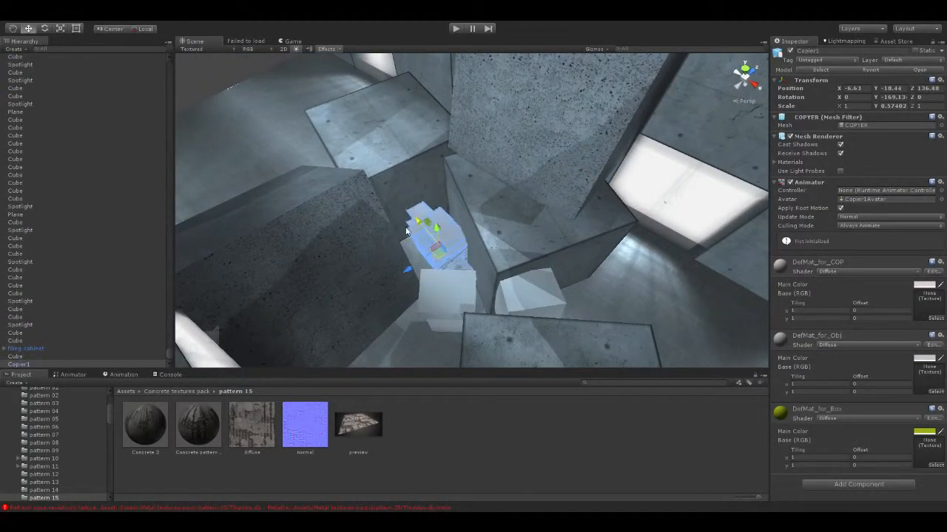
key("w")
right_click_drag(406, 228, 401, 184)
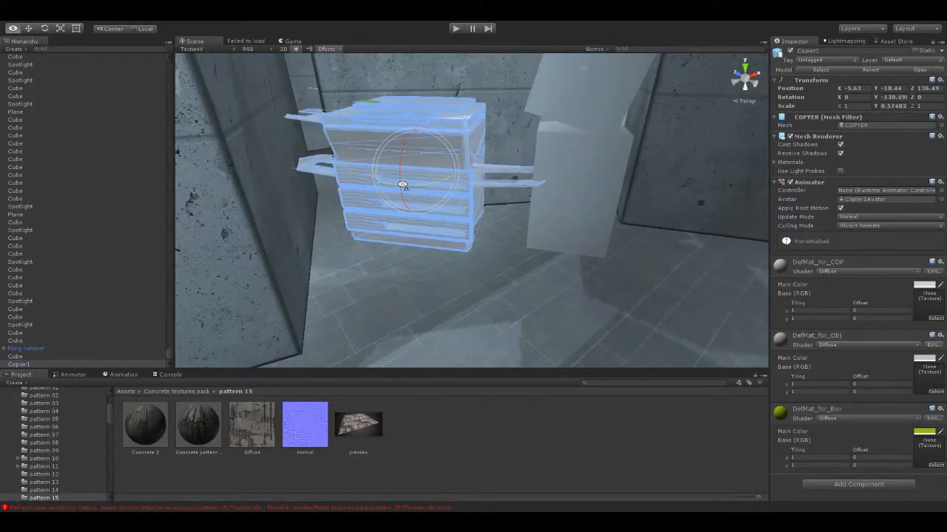
Shift the copier horizontally to about X -5.95, Z 136.07 between the blocks
left_click(76, 29)
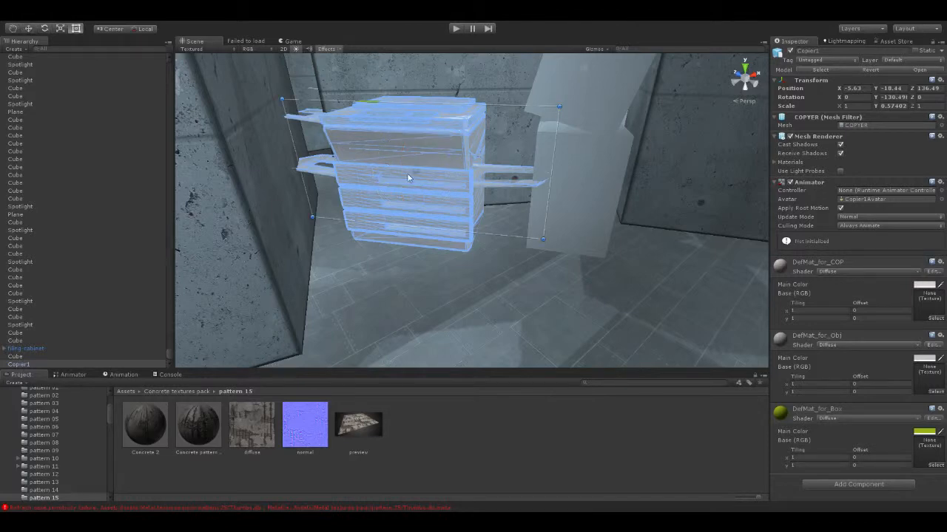
left_click(28, 28)
left_click_drag(402, 185, 376, 182)
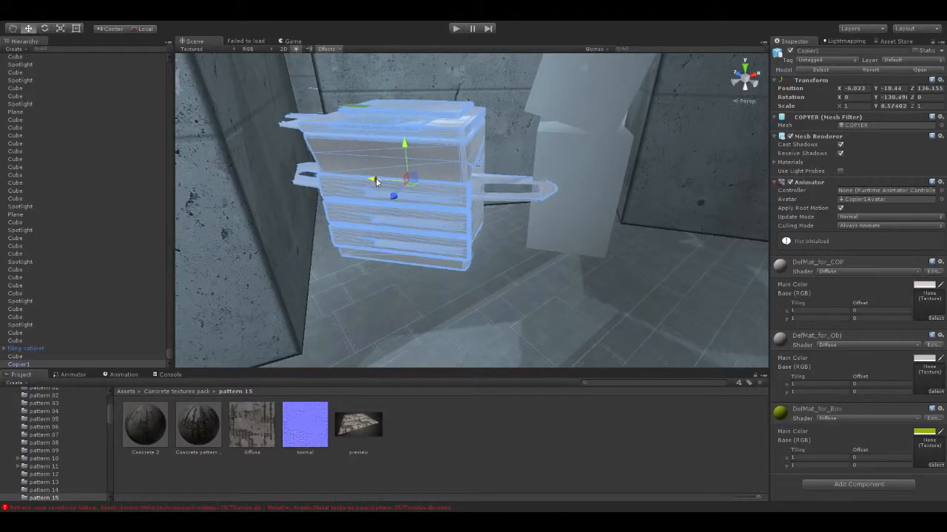
right_click_drag(385, 185, 46, 307)
Duplicate the cart and move the copy down into the broken gap, to about X -5.06, Z 132.8 among the fallen blocks
right_click_drag(426, 250, 169, 101)
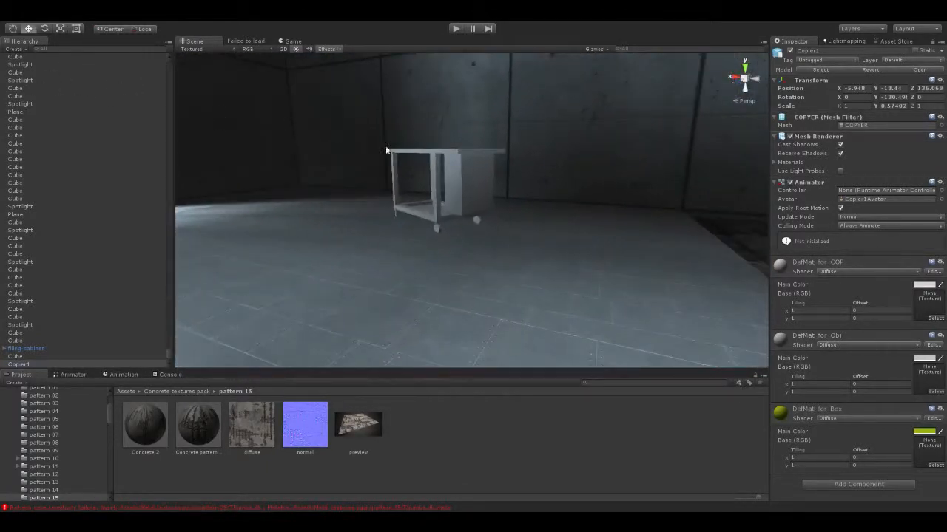
left_click(467, 194)
right_click_drag(468, 195, 564, 255)
key("ctrl+d")
left_click_drag(363, 148, 9, 225)
right_click_drag(384, 177, 354, 130)
left_click_drag(353, 129, 557, 224)
key("f")
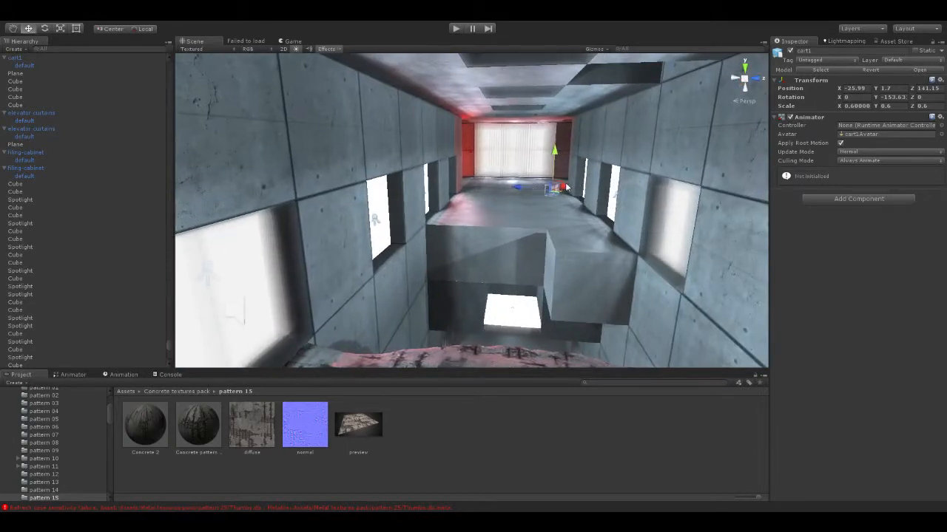
left_click_drag(536, 189, 414, 283)
left_click_drag(451, 133, 507, 391)
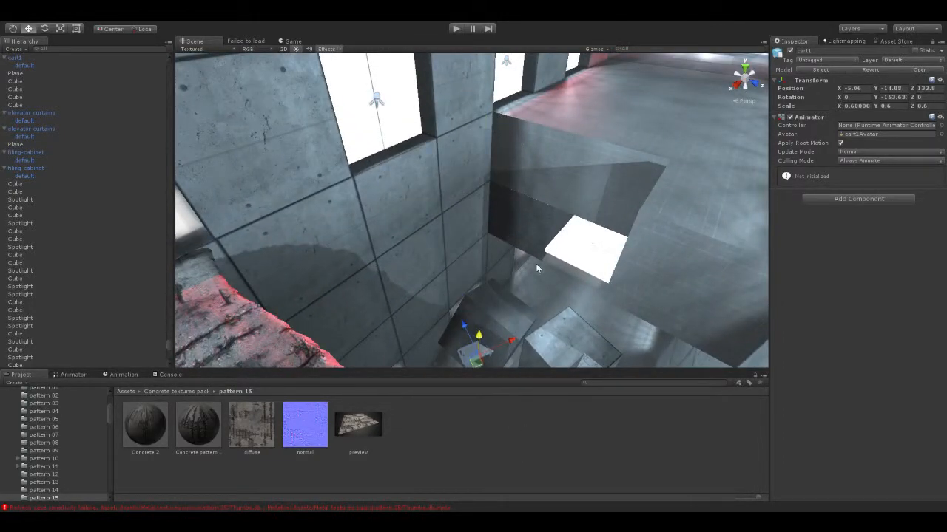
Tip the duplicated cart over to 90 degrees in X and settle it on the floor between the concrete blocks
mouse_move(539, 264)
left_mouse_down("alt")
mouse_move(601, 356)
mouse_move(553, 239)
mouse_move(554, 274)
mouse_move(525, 301)
mouse_move(544, 281)
left_mouse_up("alt")
key("w")
left_click_drag(620, 148, 444, 152)
key("e")
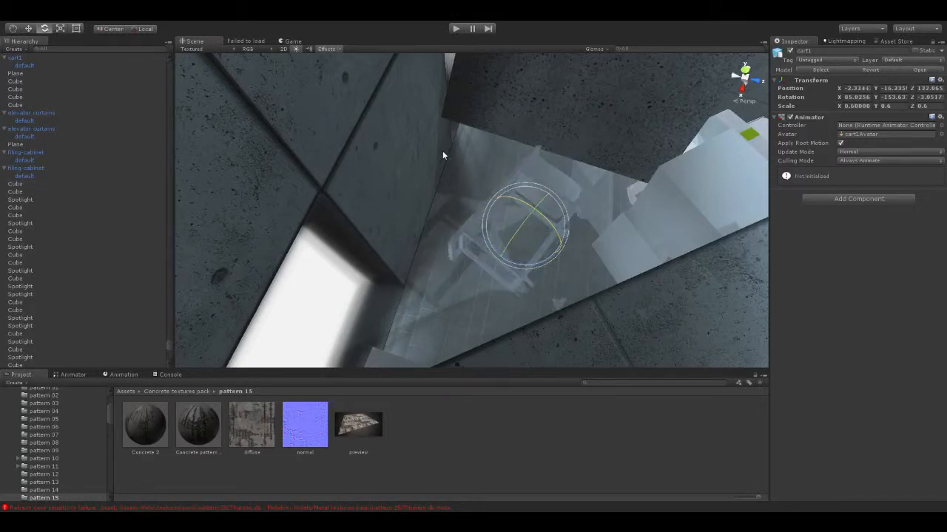
left_click_drag(578, 223, 405, 133, "alt")
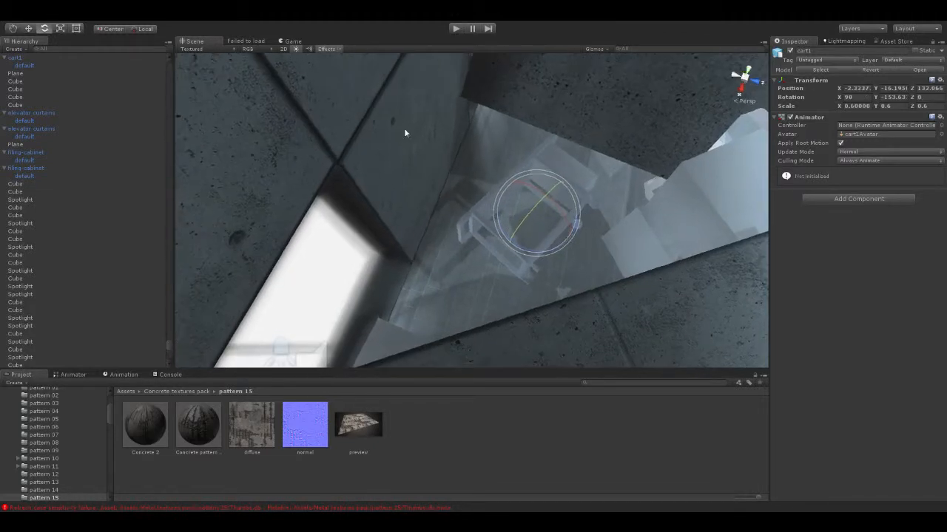
left_click(28, 28)
left_click_drag(528, 228, 444, 170)
Select the three wall-window spotlights around the broken floor and set their shadow type to No Shadows
left_click(281, 199)
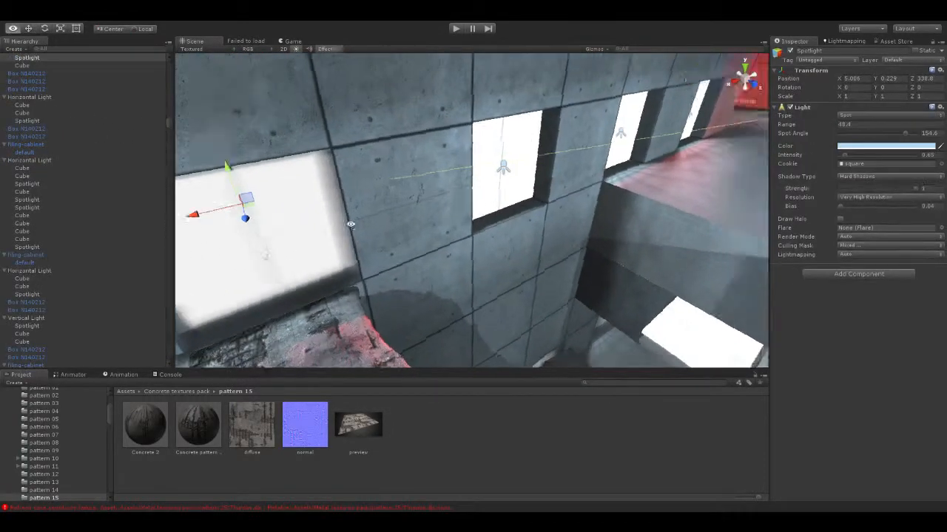
left_click_drag(349, 220, 451, 218, "alt")
left_click(581, 249, "shift")
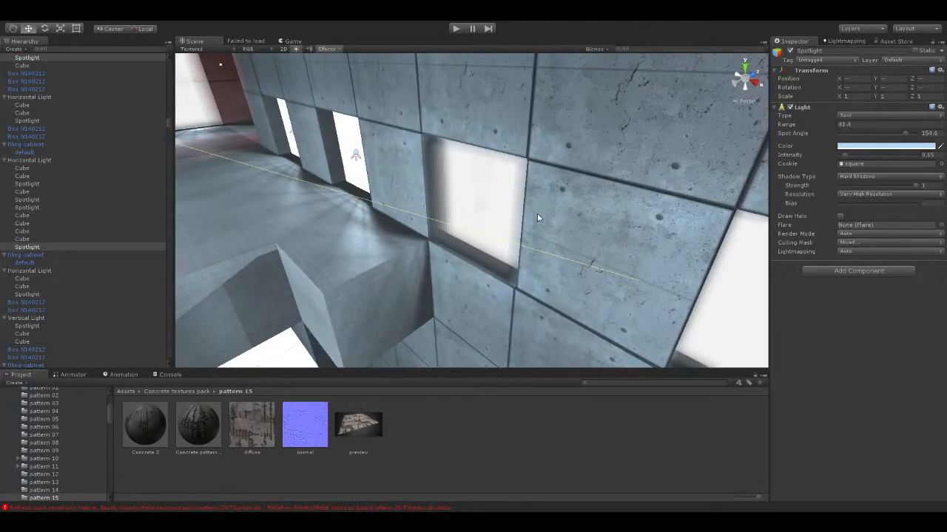
left_click(480, 205, "shift")
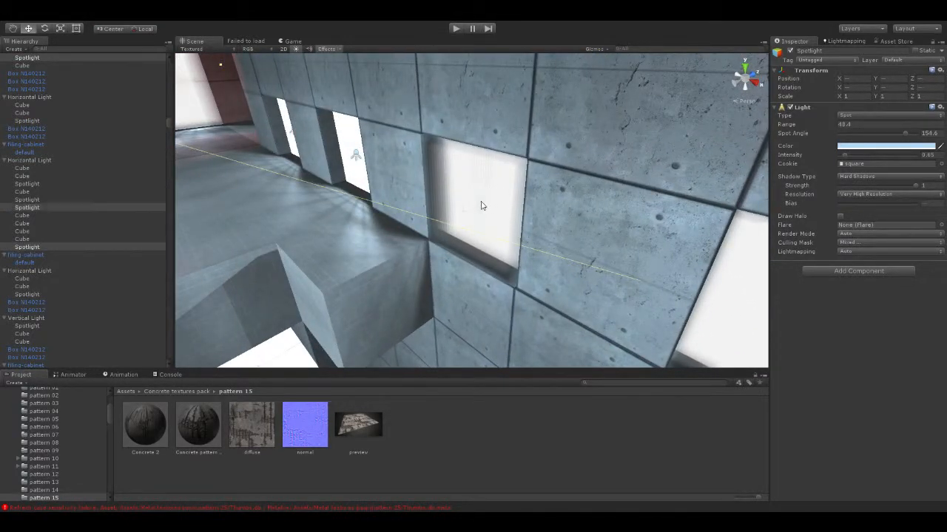
left_click(874, 176)
left_click(873, 167)
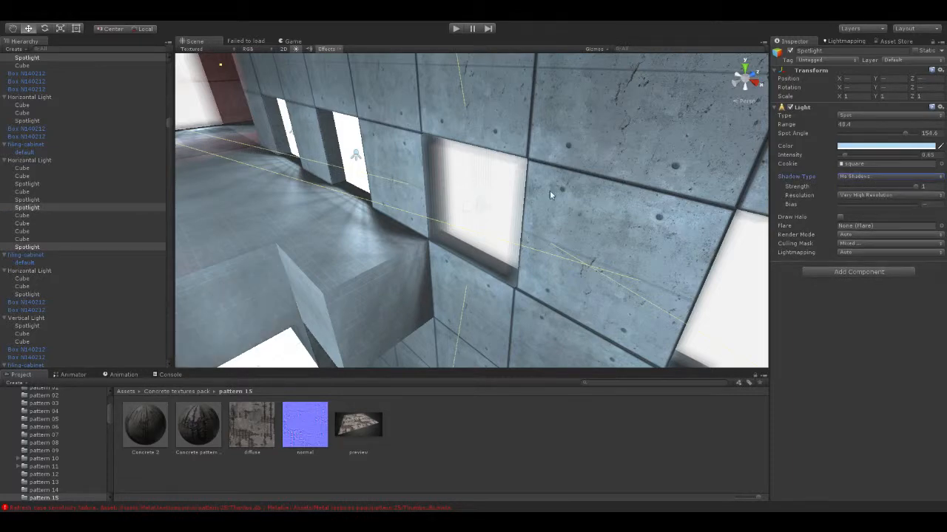
left_click_drag(550, 190, 430, 273, "alt")
Select the window spotlight near X -2, Z 91.8 on the lower floor and set its shadow type to Hard Shadows
right_click_drag(431, 274, 553, 179)
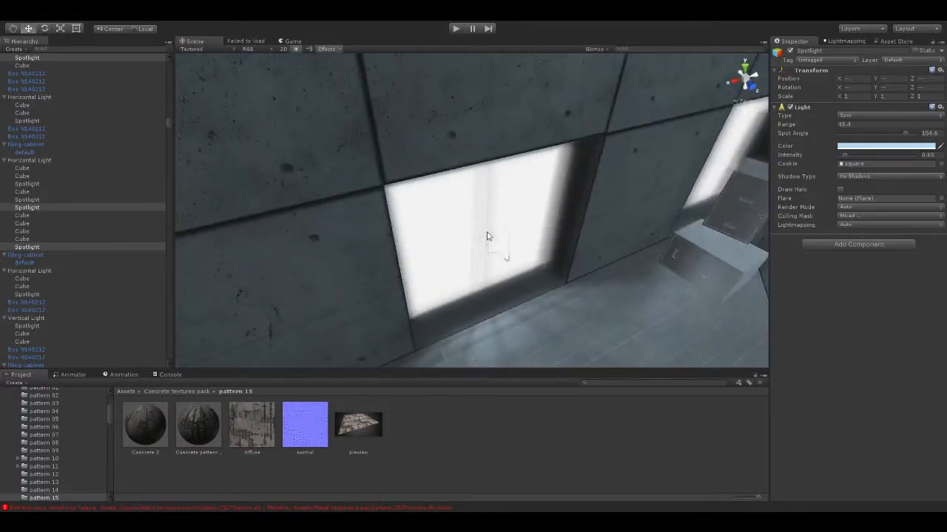
left_click(489, 235)
right_click_drag(489, 236, 731, 229)
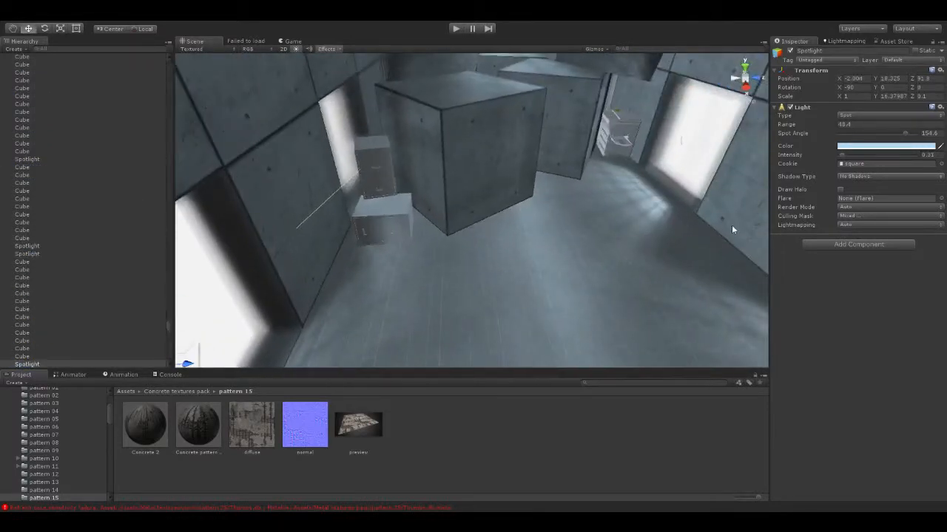
left_click(878, 176)
left_click(879, 190)
right_click_drag(583, 224, 704, 216)
Try Hard Shadows on the opposite window's spotlight at X -2, Z 92, and switch it back to No Shadows
left_click(613, 214)
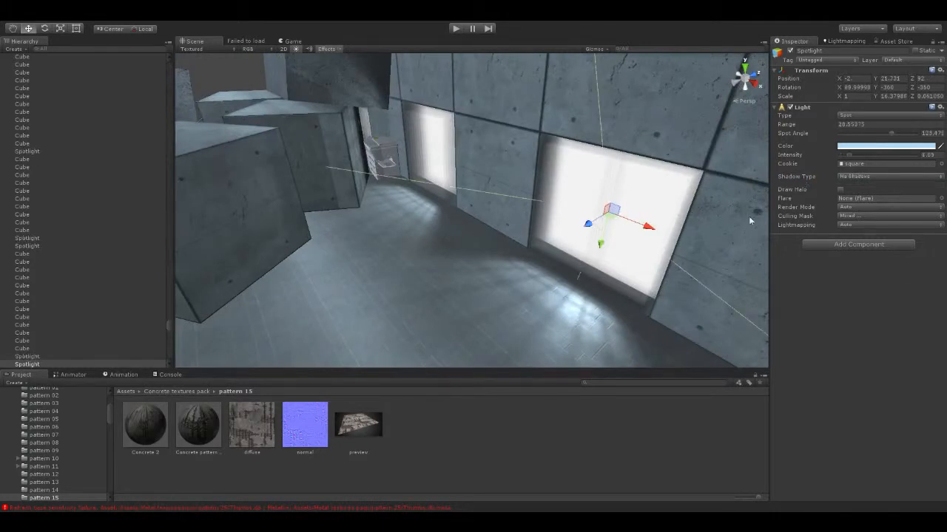
left_click(862, 177)
left_click(869, 193)
right_click_drag(477, 204, 392, 197)
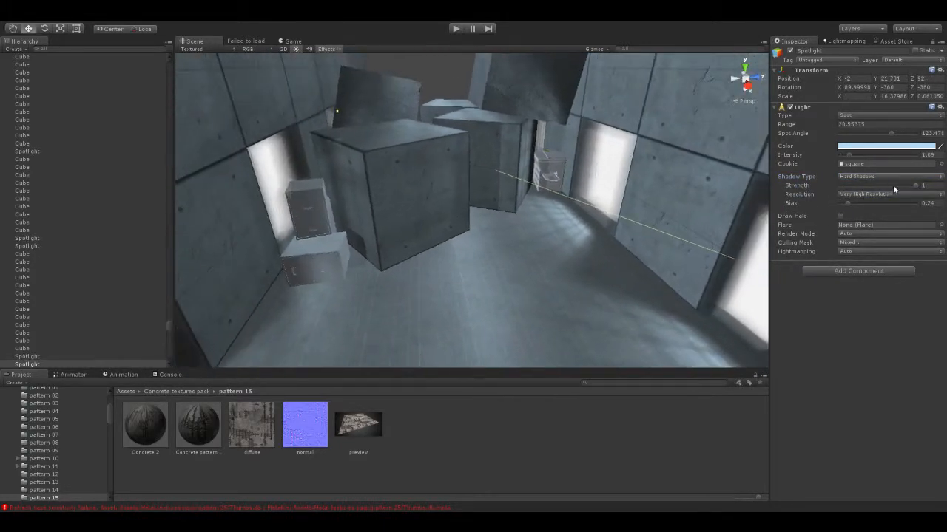
left_click(877, 189)
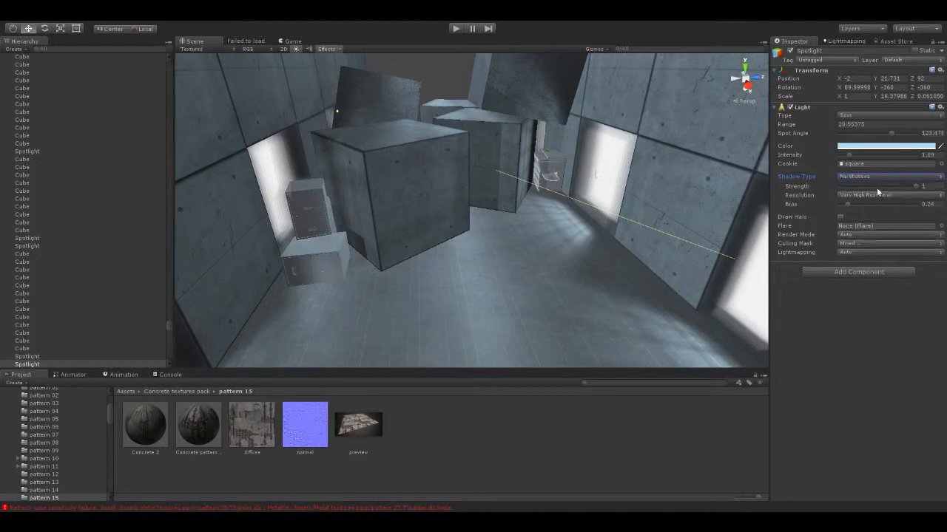
right_click_drag(470, 198, 505, 191)
scroll(542, 185, "up", 3)
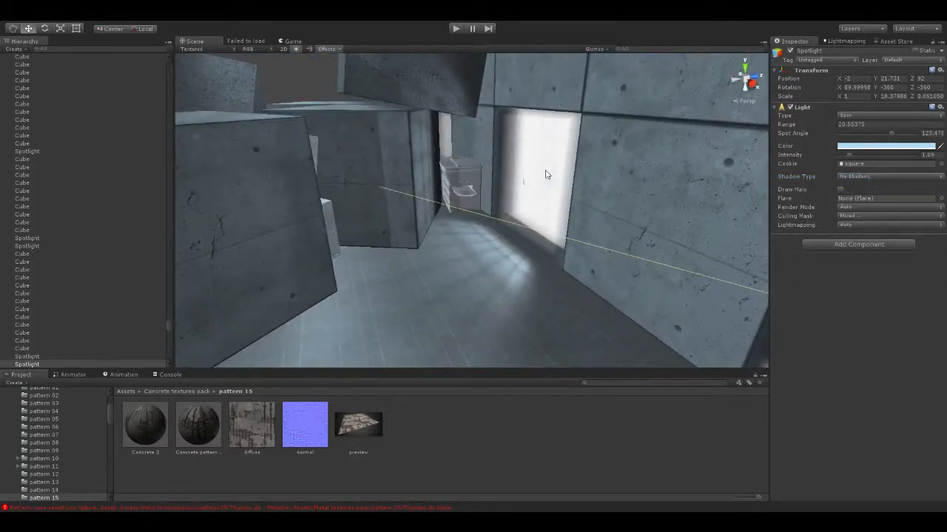
Set the shadow type to Hard Shadows on the spotlight of the next window along that wall, at X -4, Z 92
left_click(550, 180)
left_click(868, 165)
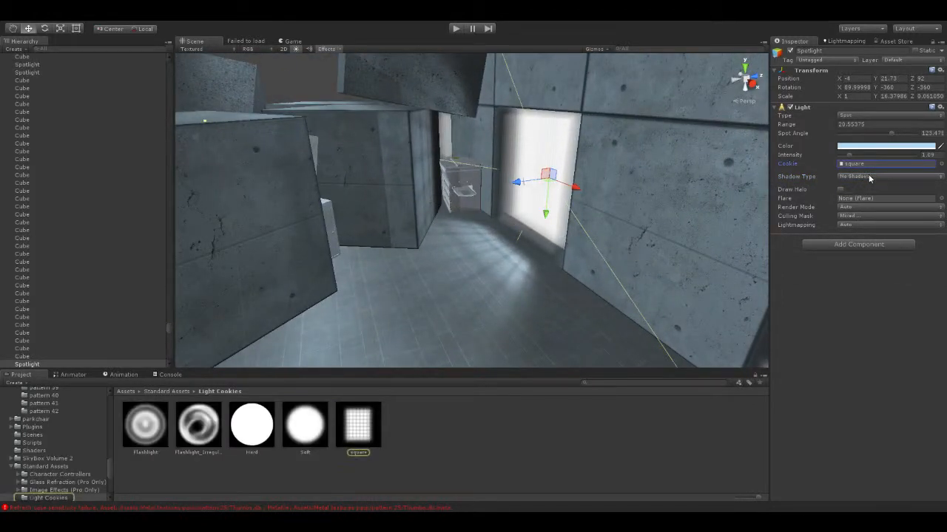
left_click(868, 176)
left_click(867, 193)
right_click_drag(518, 170, 355, 158)
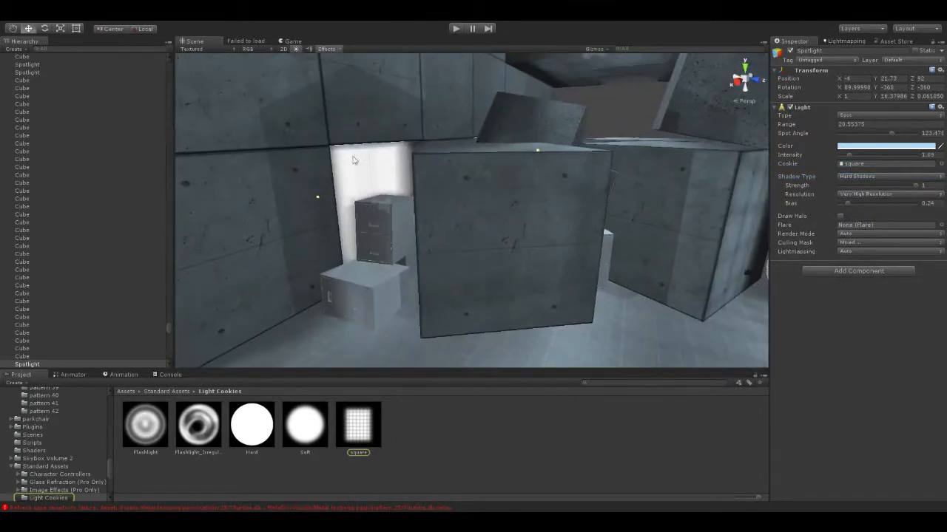
Set the shadow type to Hard Shadows on the spotlight in the window behind the stacked filing cabinets
left_click(372, 205)
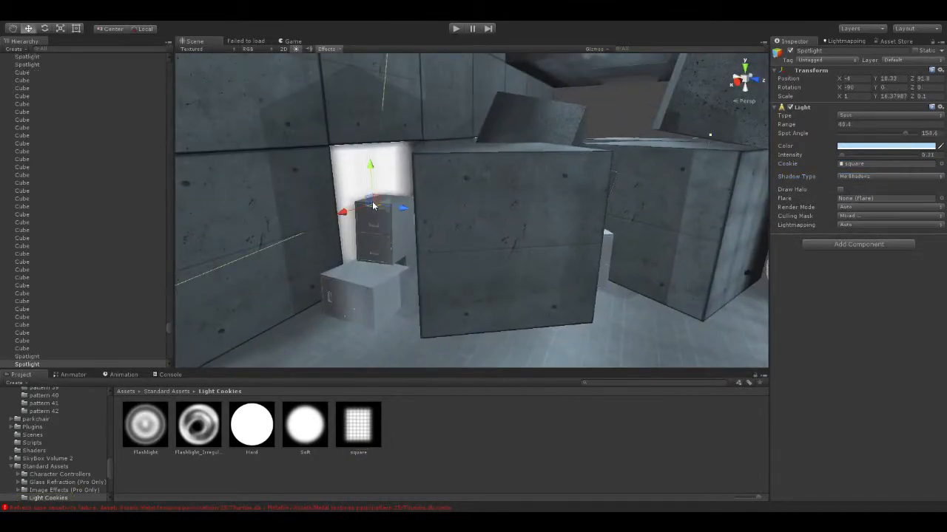
left_click(863, 176)
left_click(868, 194)
Delete the glowing ceiling light and its spotlight from the recess above the lower corridor
right_click_drag(577, 178, 584, 204)
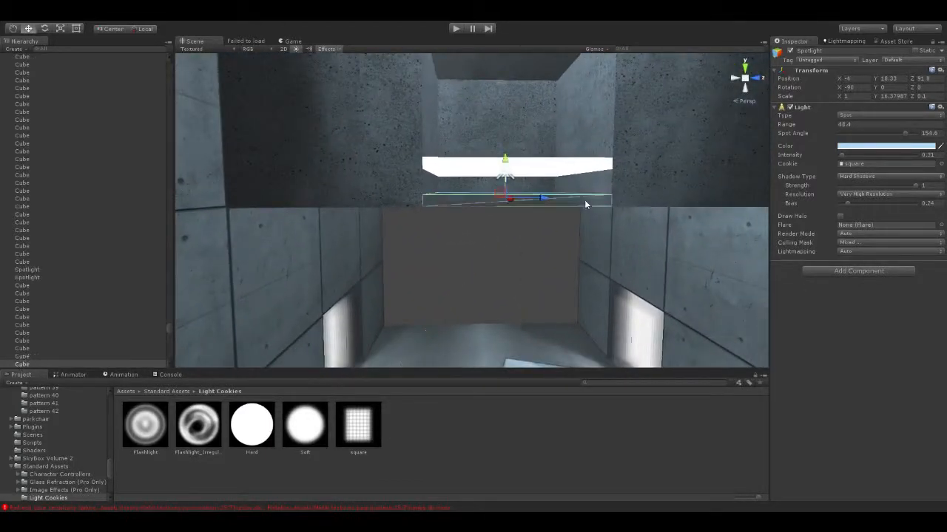
left_click(571, 177)
left_click(505, 172)
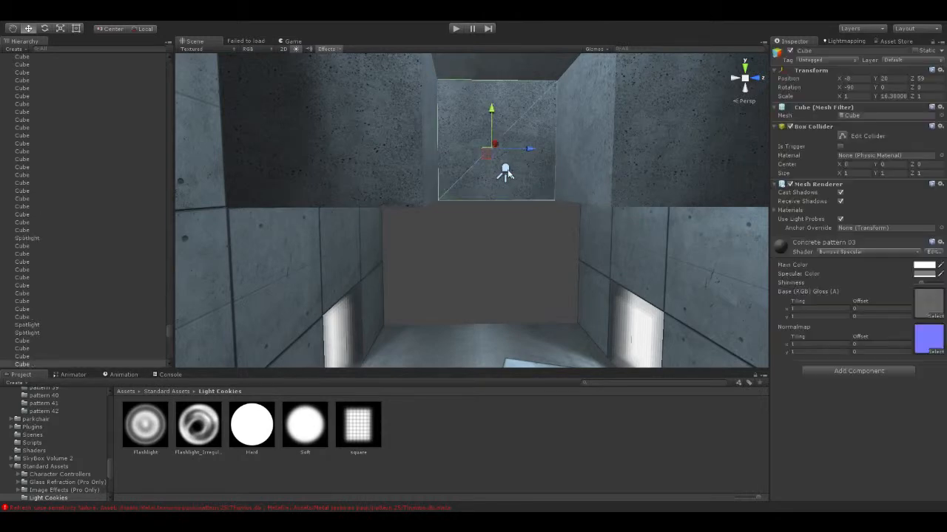
key("Delete")
right_click_drag(515, 180, 512, 168)
Move the concrete panel at the back of the recess forward to X -7, flush with the surrounding wall
left_click(576, 179)
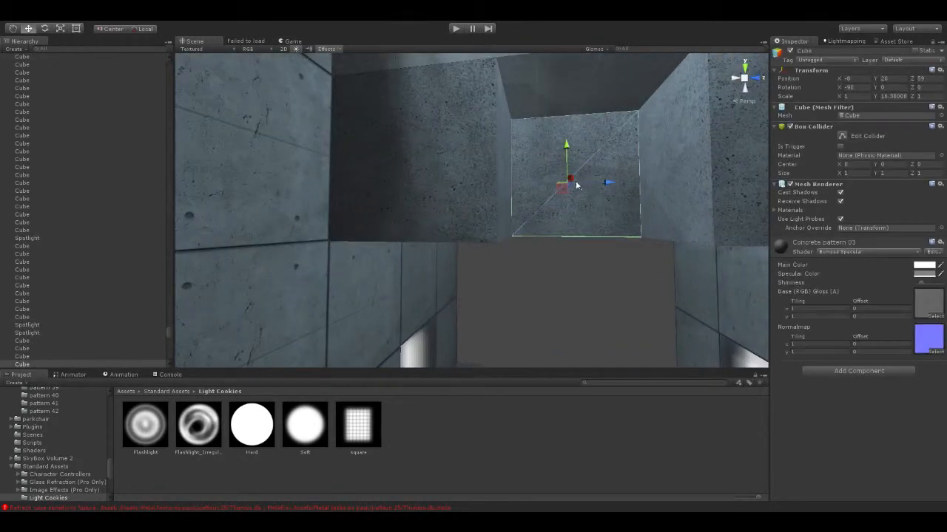
left_click_drag(575, 176, 582, 167)
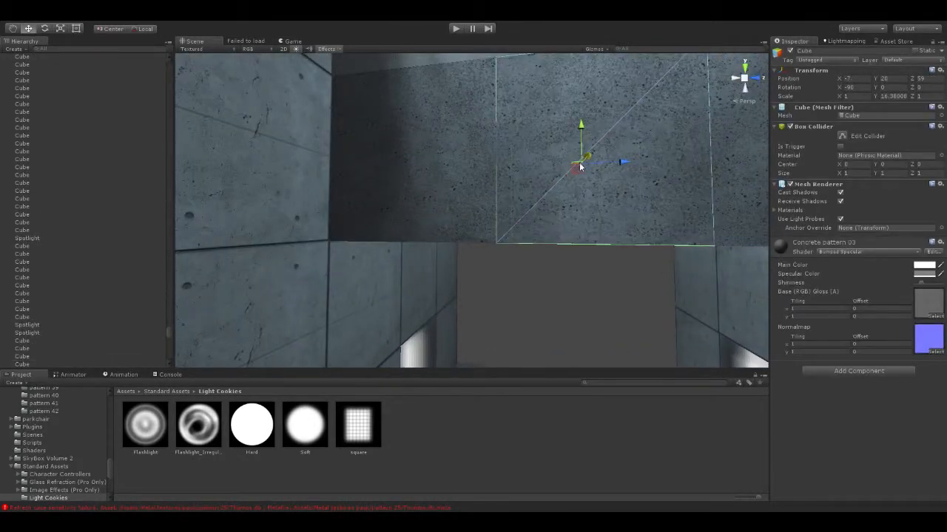
right_click_drag(582, 167, 486, 184)
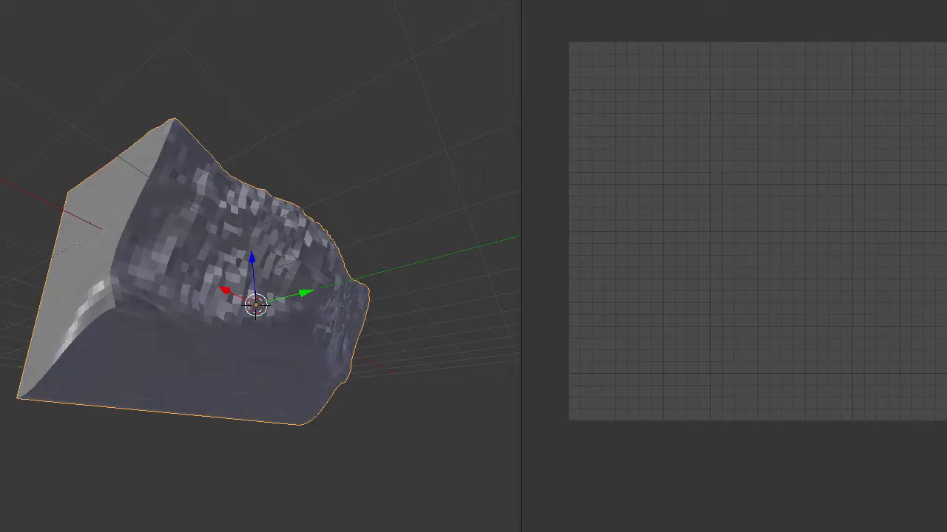
Switch to Blender, delete the rocky ledge mesh and add a new cube
middle_click_drag(347, 122, 325, 211)
key("Delete")
key("shift+a")
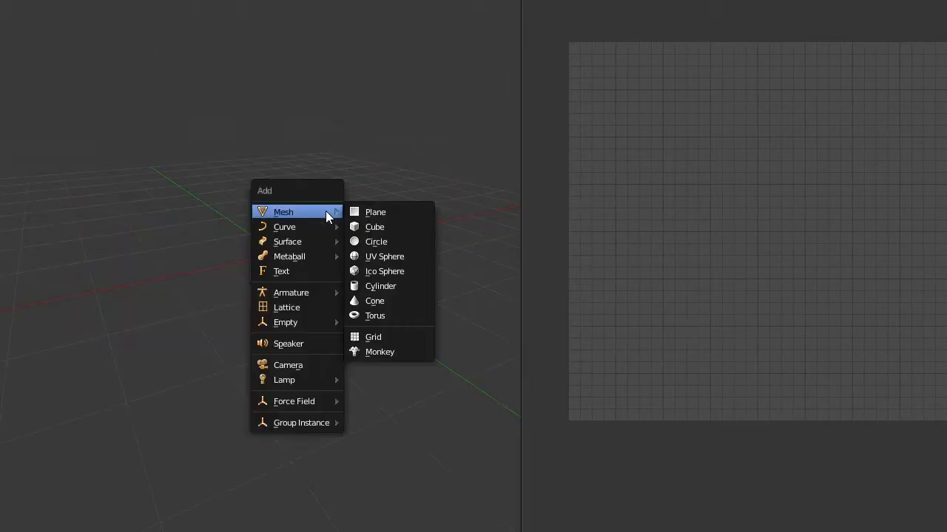
left_click(404, 226)
scroll(415, 240, "down", 5)
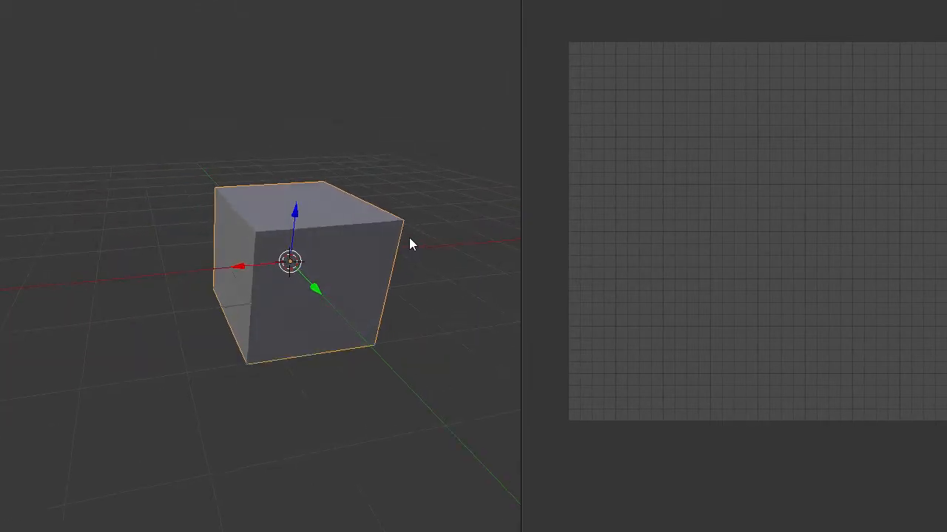
scroll(345, 252, "up", 1)
key("KP_Decimal")
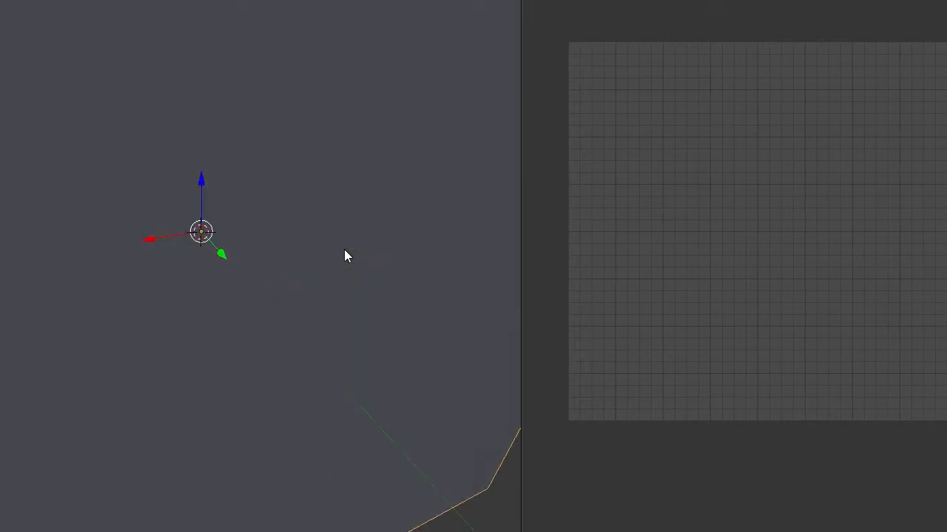
scroll(343, 250, "down", 6)
scroll(230, 240, "down", 1)
scroll(224, 233, "up", 3)
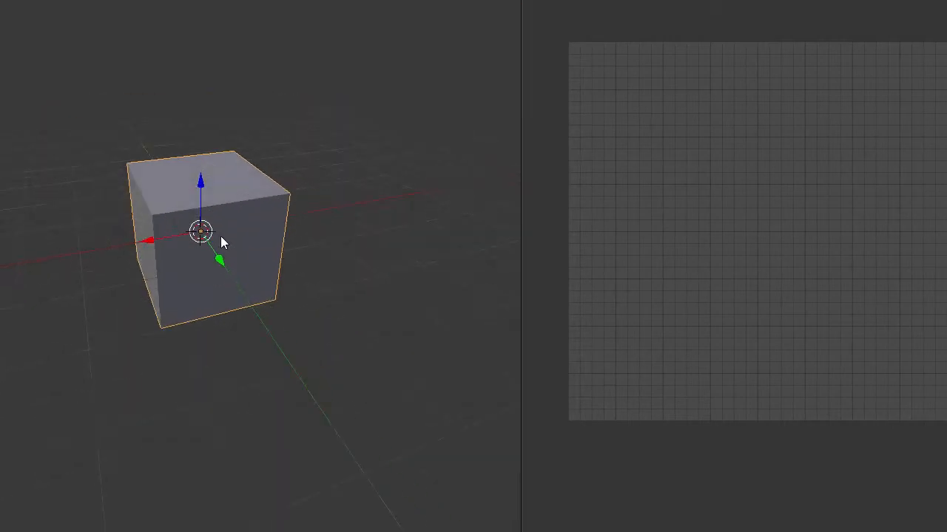
Scale the cube by 3 along the X axis to form a long block
key("ctrl+space")
type("sx3")
key("Return")
key("ctrl+space")
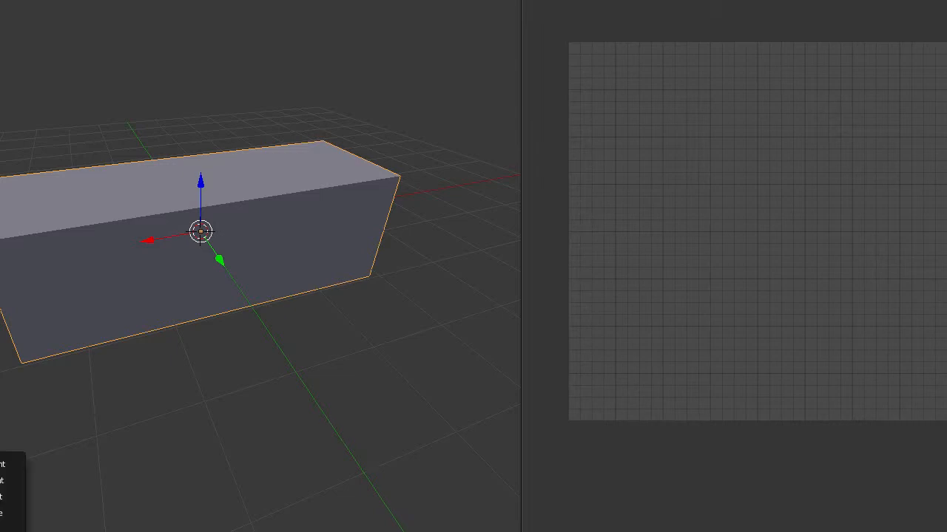
Add two evenly spaced loop cuts across the block's length, dividing it into three equal sections
key("Tab")
key("ctrl+r")
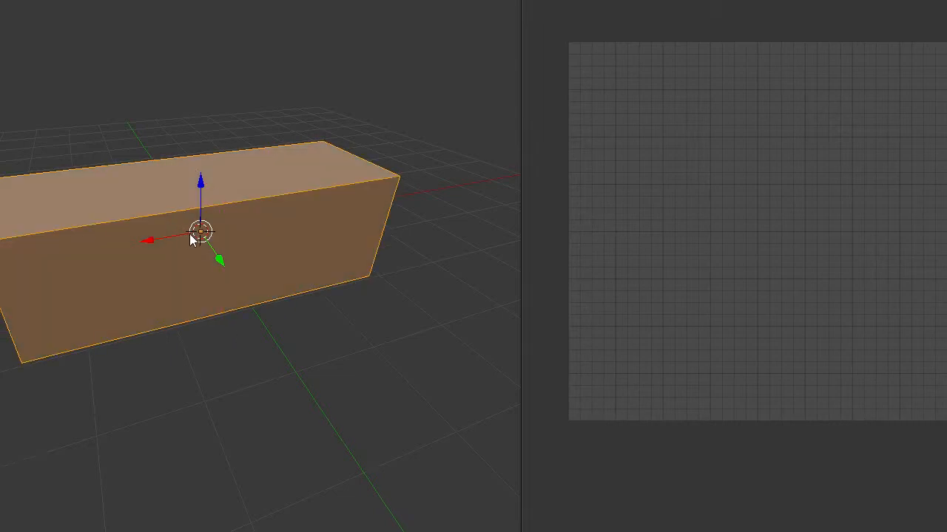
scroll(211, 213, "up", 1)
left_click(210, 210)
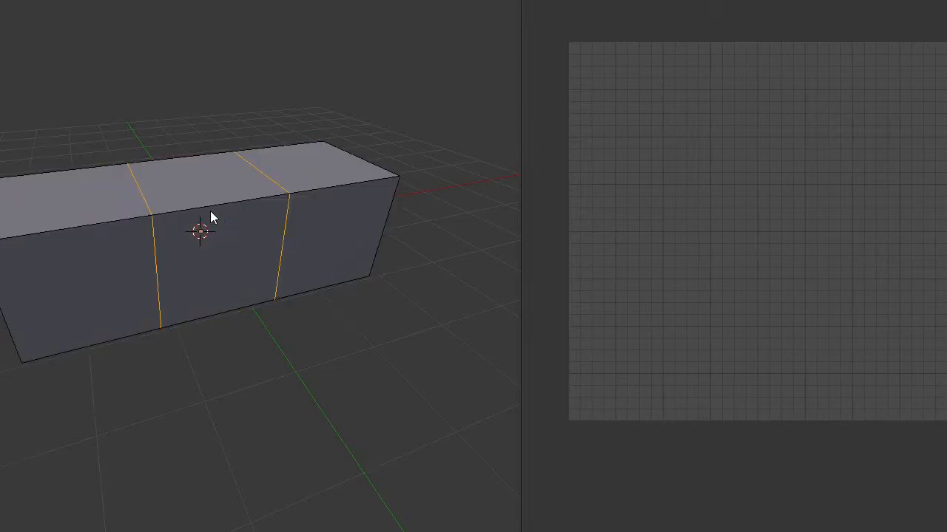
right_click(210, 211)
middle_click_drag(216, 237, 213, 237)
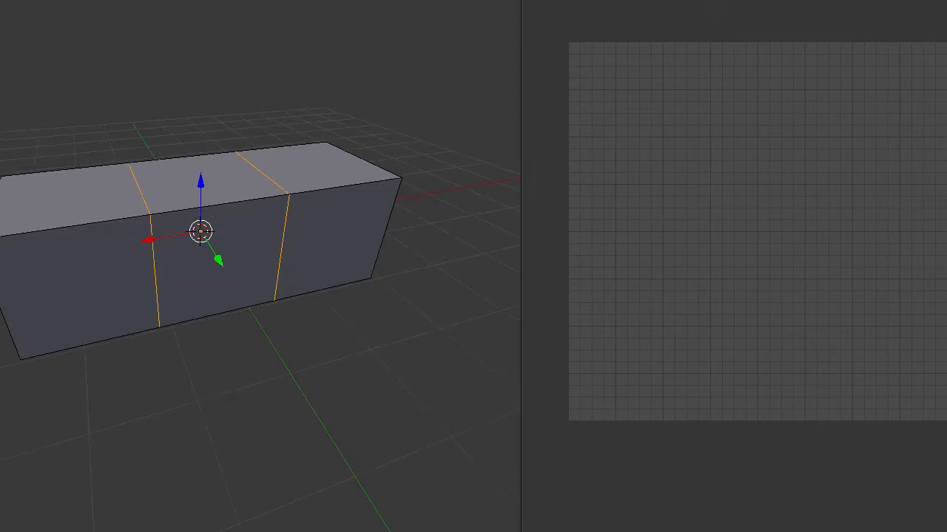
Switch to face selection and select the front side face of the block's near end section
key("ctrl+Tab")
right_click(100, 324)
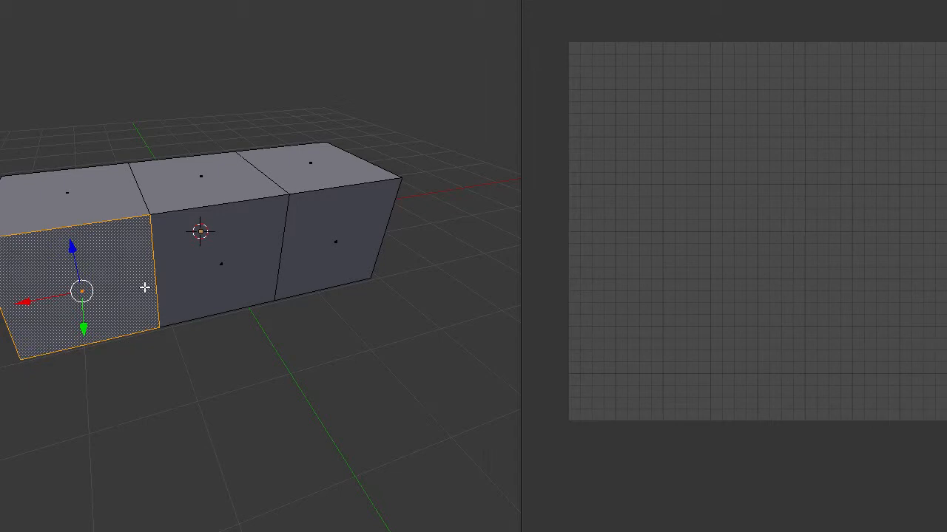
type("e")
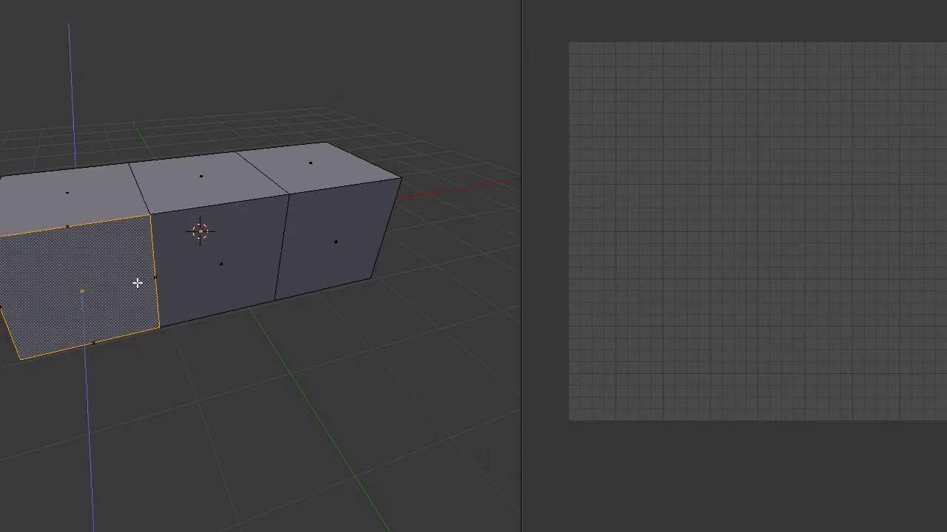
type("1")
key("Return")
key("ctrl+z")
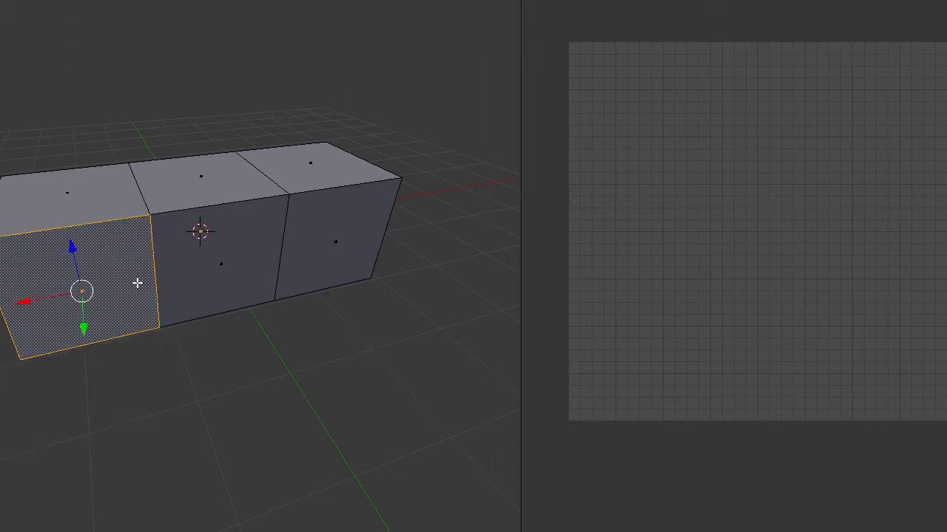
Extrude the selected end-section face straight outward so the block becomes L-shaped
type("e1")
key("Return")
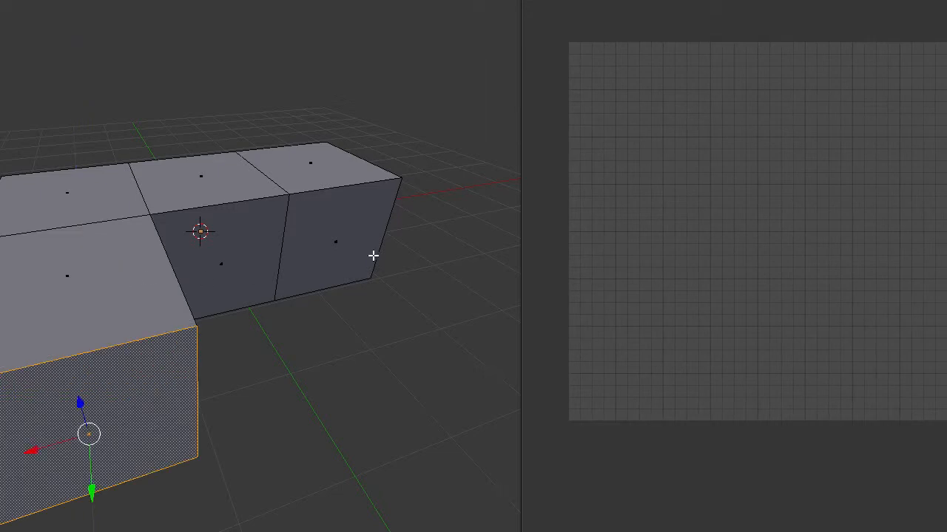
middle_click_drag(374, 256, 264, 291)
middle_click_drag(161, 279, 302, 293)
scroll(120, 397, "down", 1)
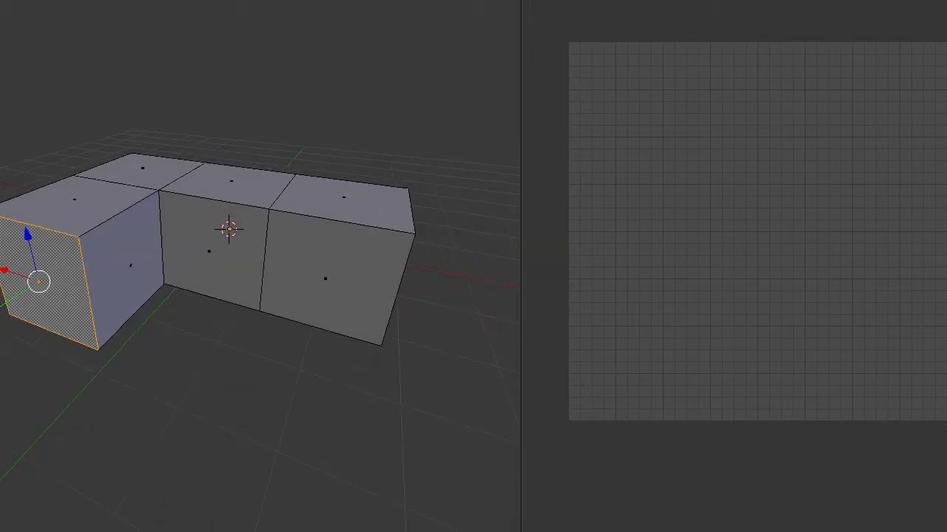
Subdivide all faces of the L-shaped block repeatedly into a very dense grid, and return to Object Mode
key("a")
key("a")
key("w")
key("Return")
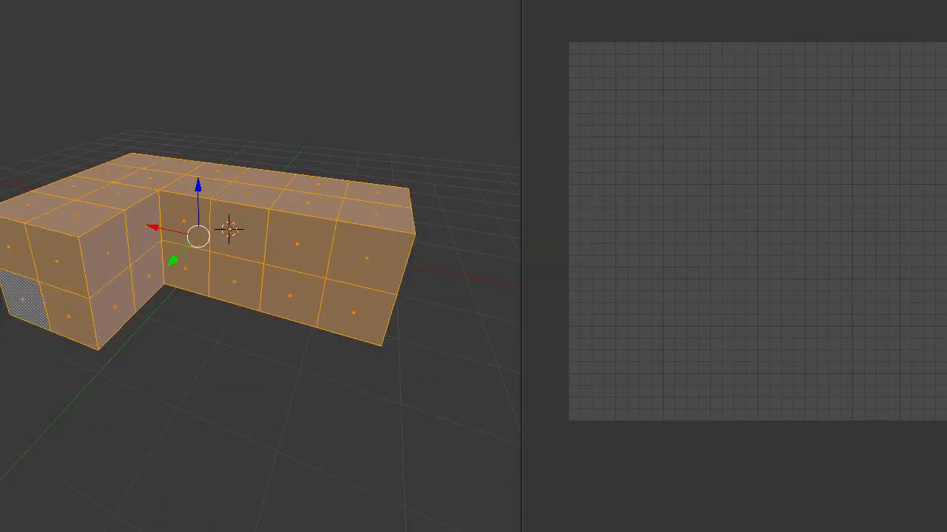
key("shift+r")
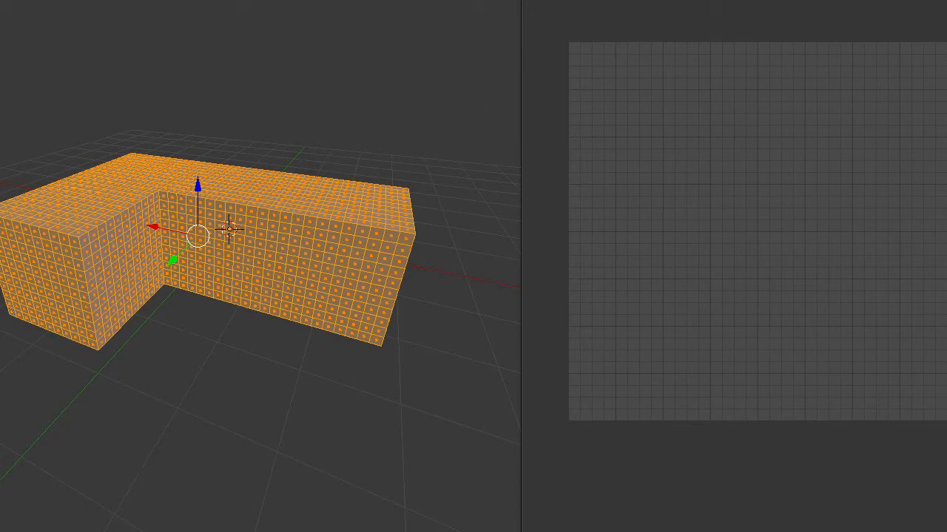
key("shift+r")
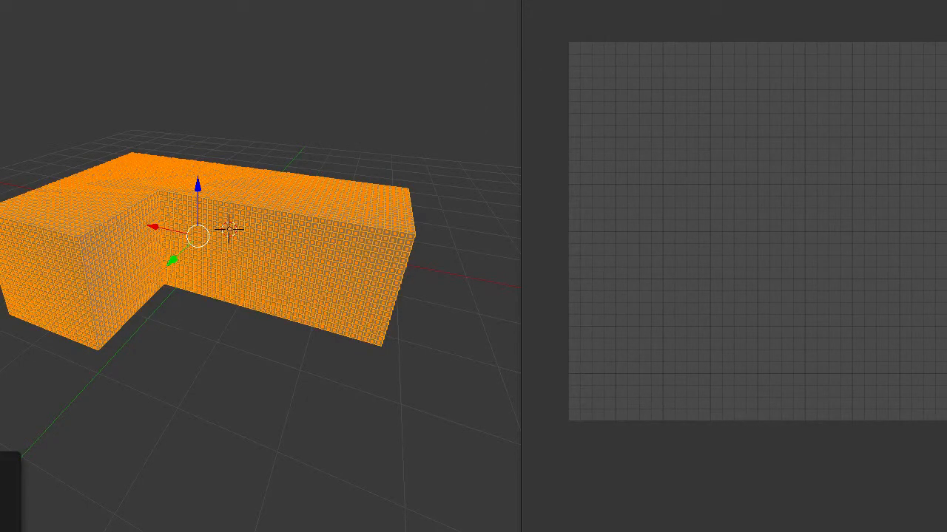
key("Tab")
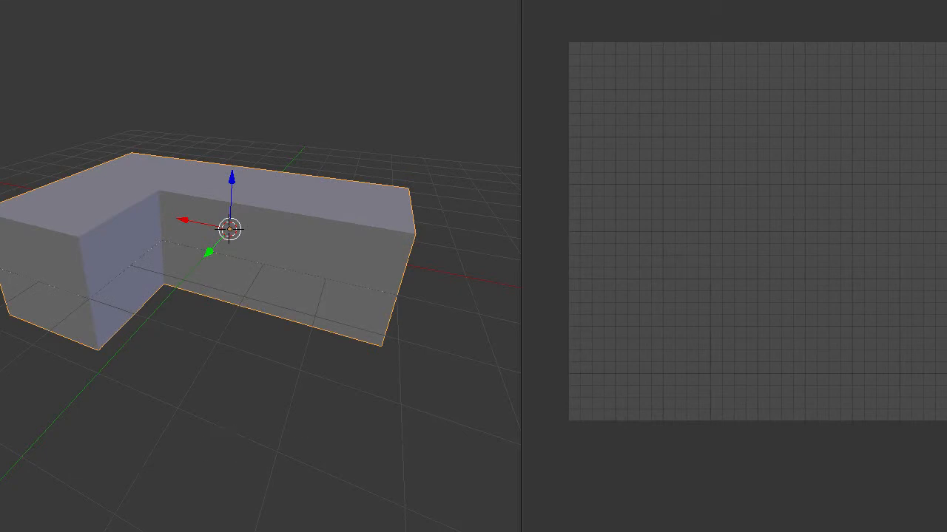